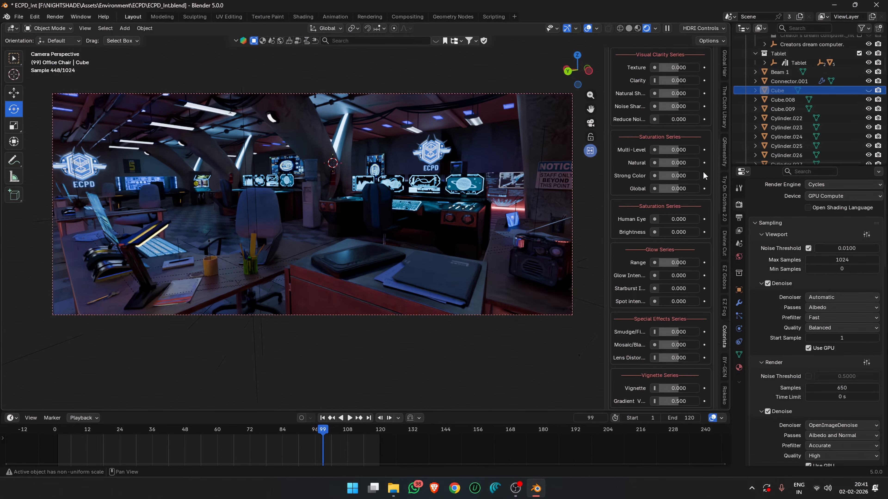
scroll(710, 175, "up", 15)
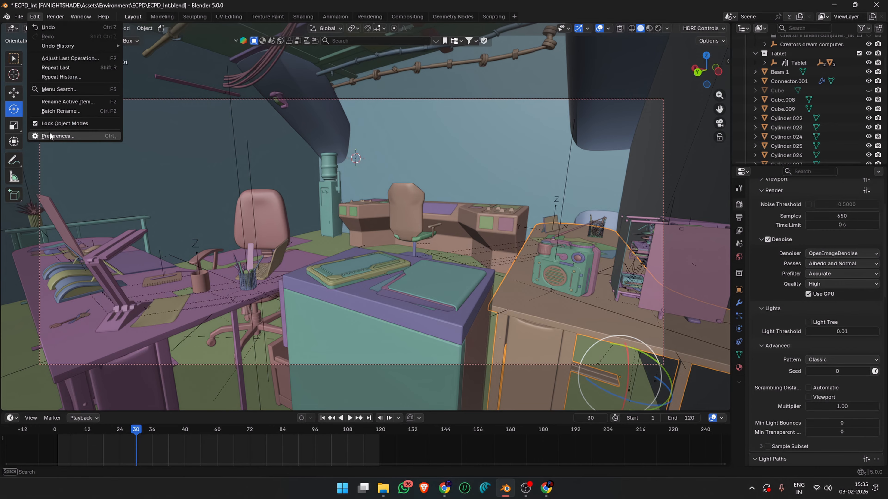
- Search the online extensions in the preferences for "colorista" and expand the list of available add-ons
left_click(50, 136)
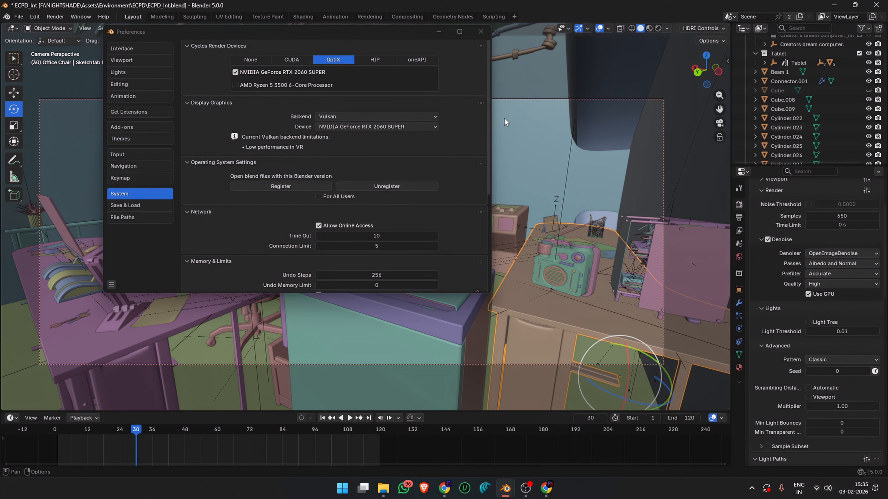
left_click(140, 112)
left_click(269, 47)
type("colorista")
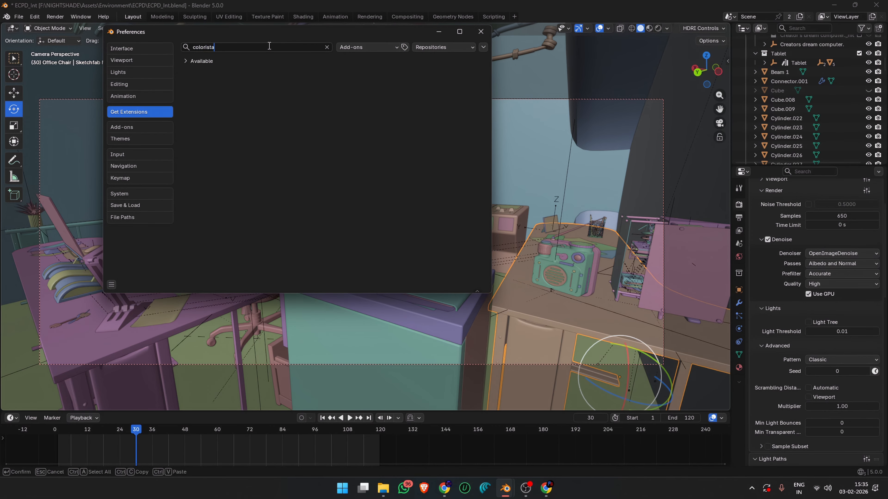
key("Return")
left_click(185, 61)
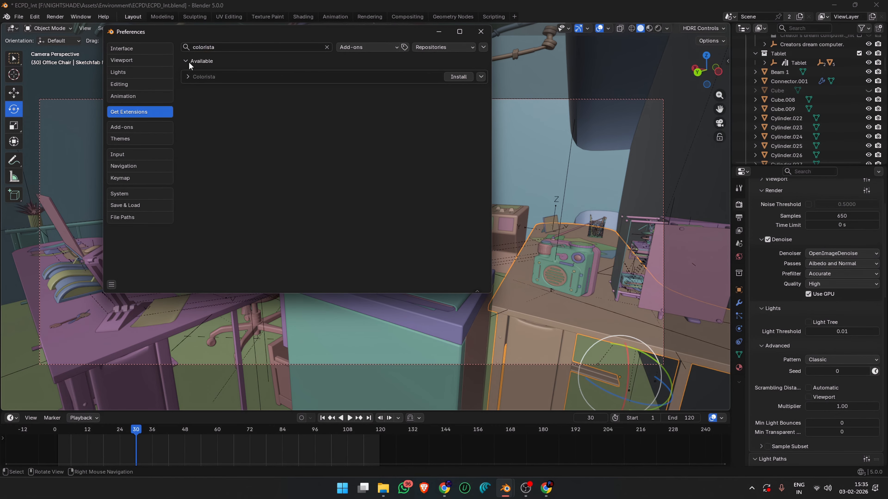
- Install the Colorista extension, save the preferences and close the preferences window
left_click(453, 74)
left_click(111, 284)
left_click(157, 255)
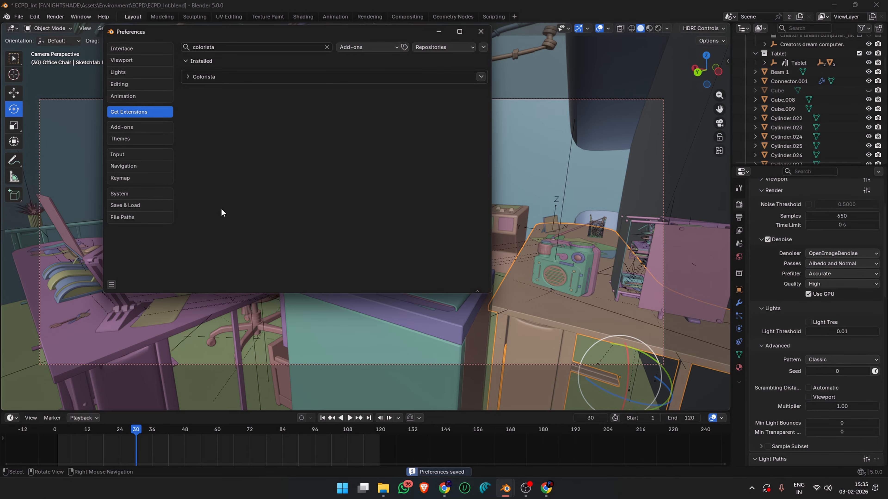
left_click(481, 31)
- Open the Colorista controls in the 3D viewport and look through its grading series, Hue Correct, RGB Curves, Color Balance and Color Correction sections
left_click(728, 61)
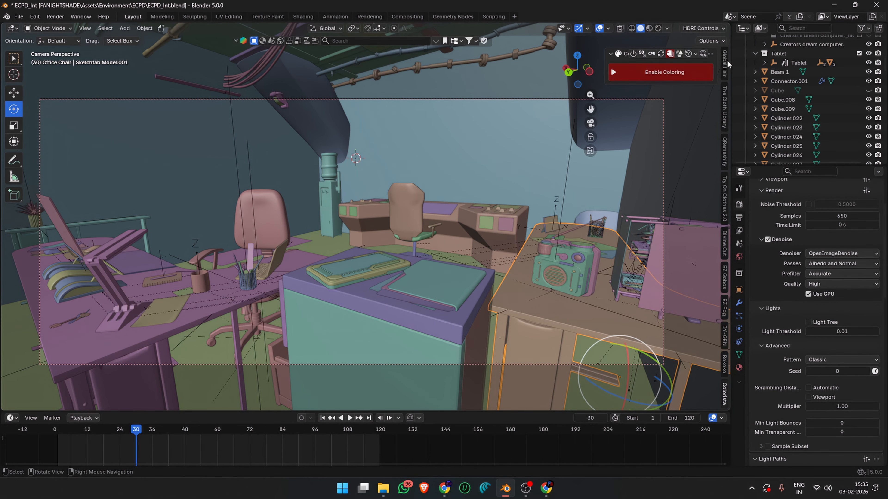
left_click(720, 390)
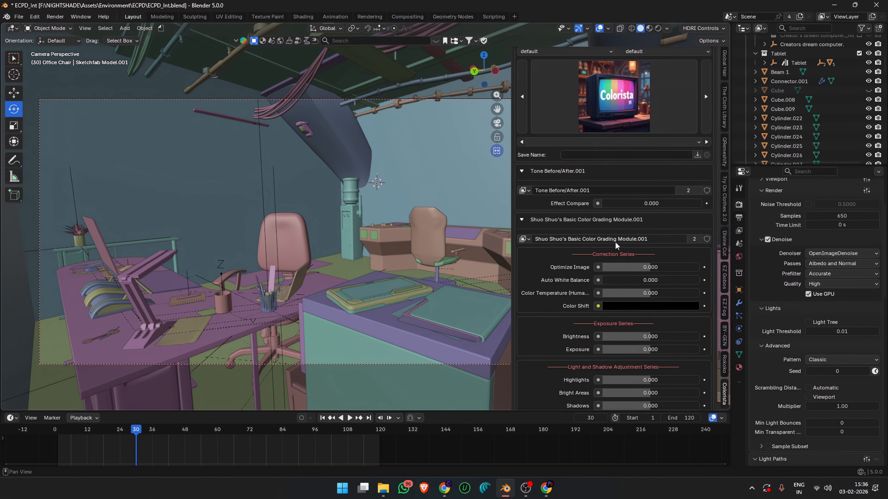
scroll(594, 254, "down", 3)
scroll(583, 260, "down", 5)
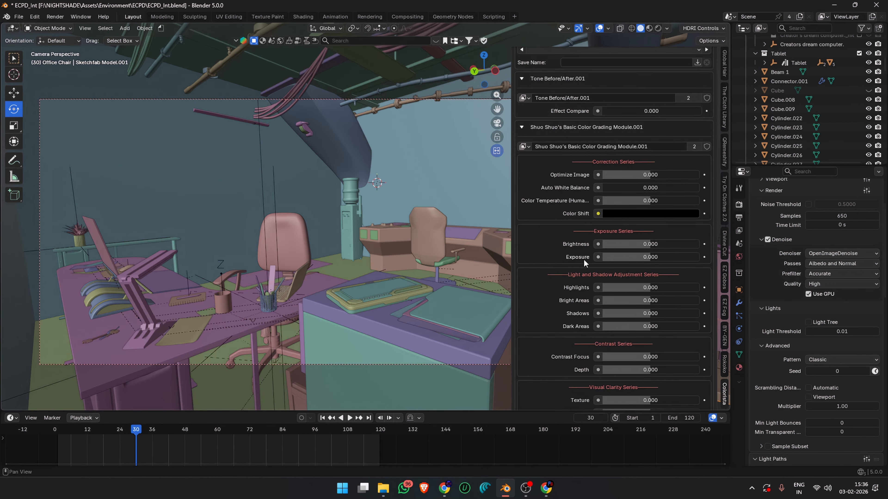
scroll(583, 260, "down", 6)
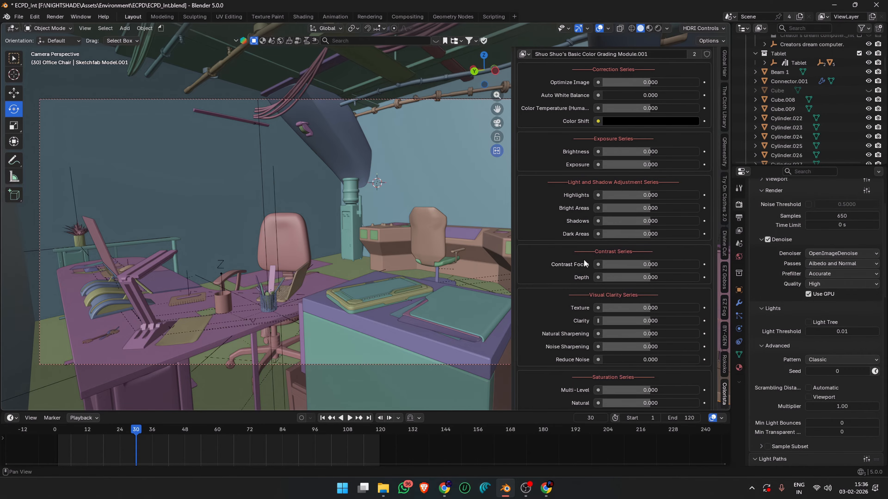
scroll(584, 263, "down", 8)
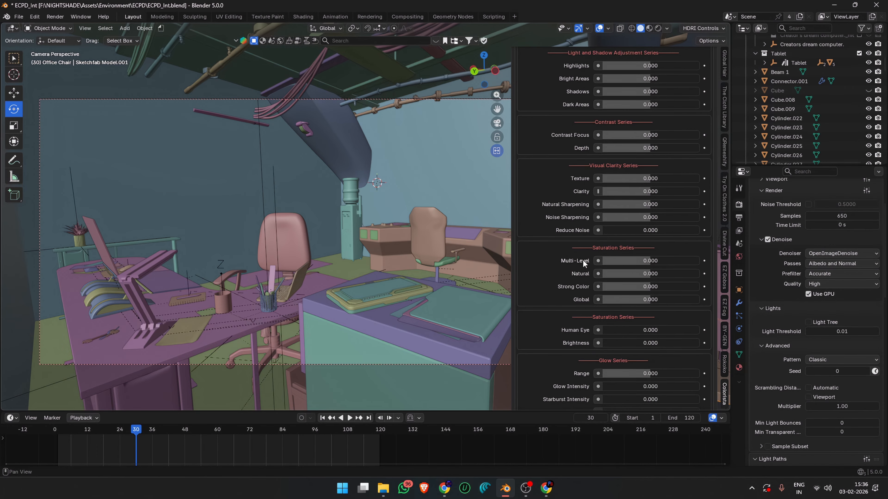
scroll(583, 263, "down", 8)
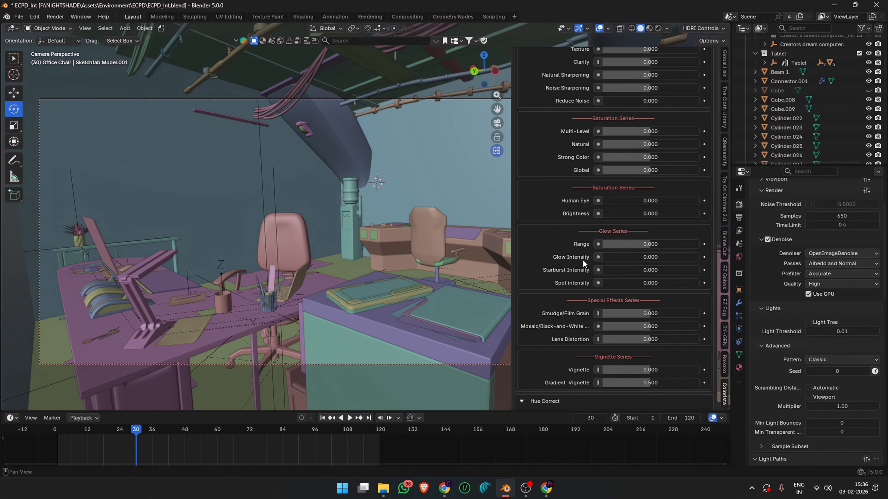
scroll(583, 262, "down", 20)
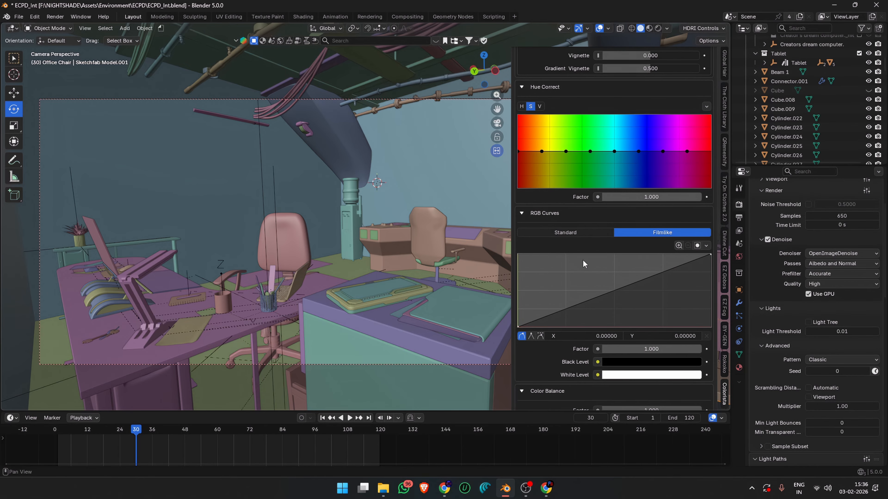
scroll(583, 263, "down", 11)
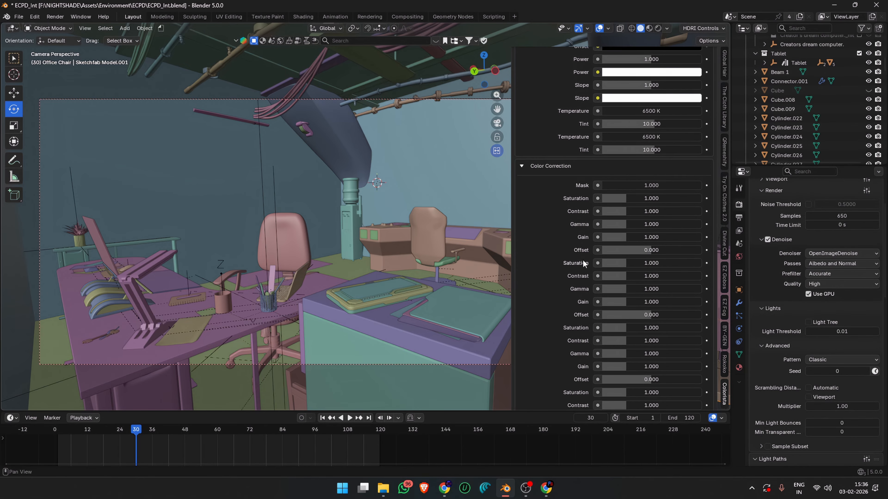
scroll(664, 234, "up", 20)
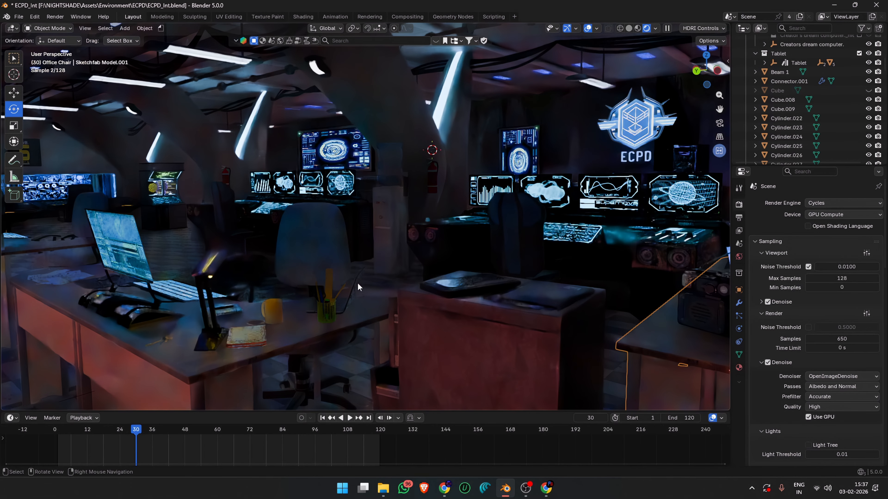
- Look around the control room interior in the rendered viewport and return to the camera view
middle_click_drag(356, 276, 321, 259)
scroll(372, 240, "up", 2)
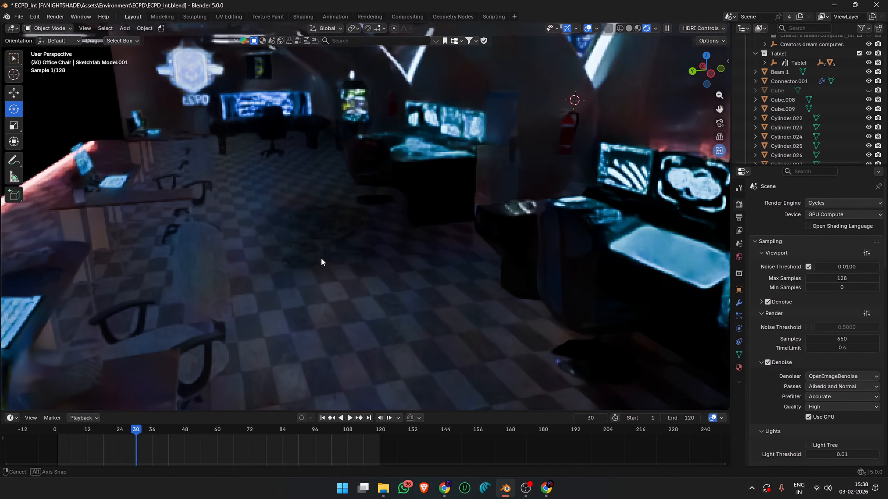
key("KP_0")
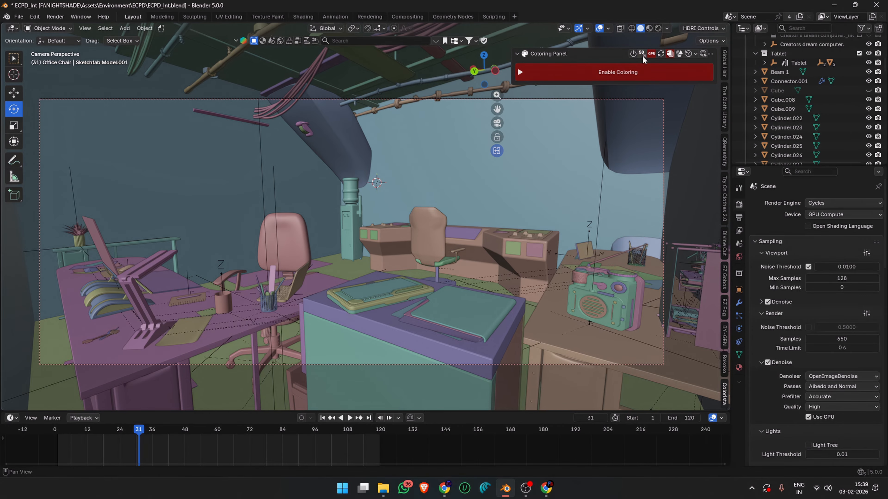
- Toggle Colorista's processing device to CPU and back to GPU, and enable coloring for the scene
left_click(651, 53)
left_click(651, 54)
left_click(568, 84)
- Review the adjustment sections of the enabled grading setup, from the Correction Series down to Color Correction and back up
scroll(547, 242, "down", 6)
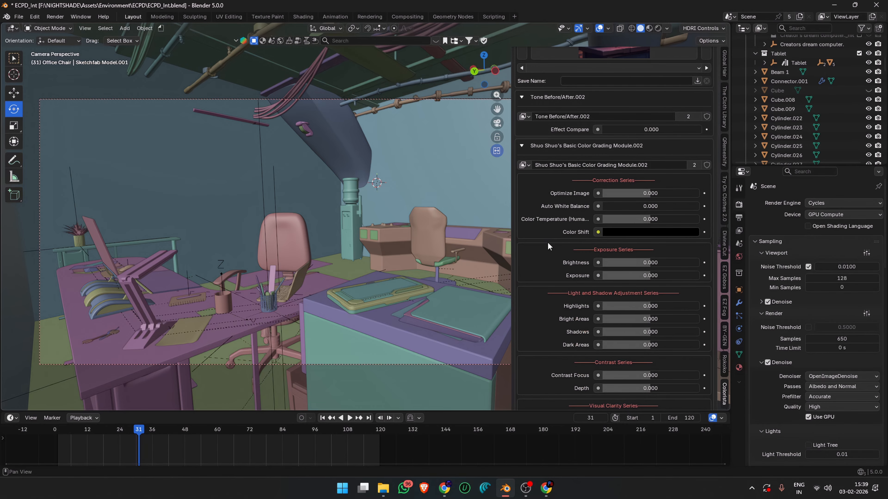
scroll(547, 242, "down", 10)
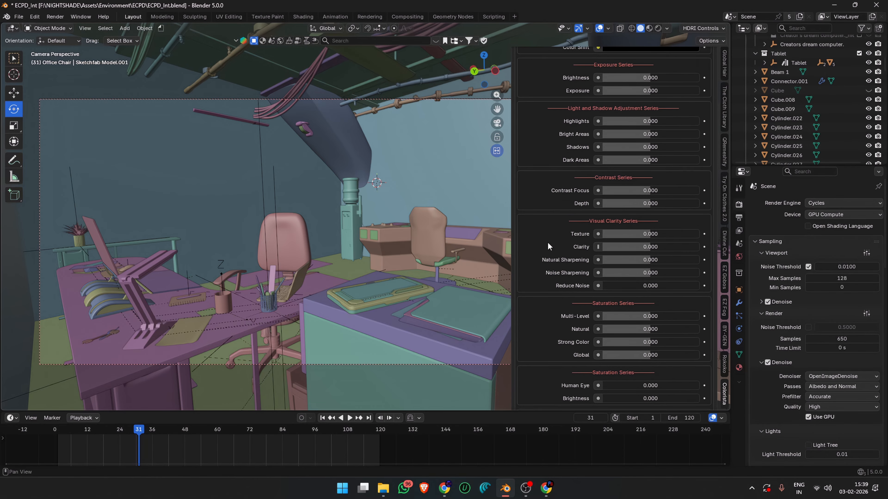
scroll(547, 244, "down", 20)
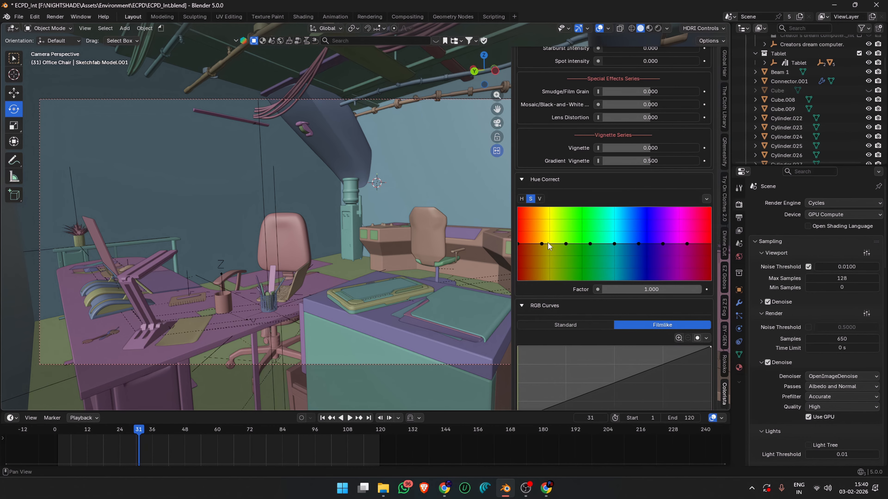
scroll(548, 244, "down", 20)
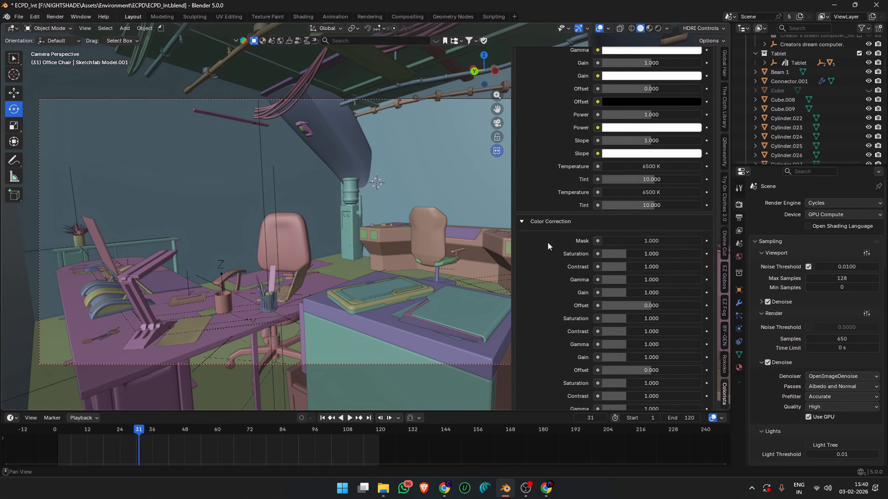
scroll(547, 242, "down", 2)
scroll(547, 242, "up", 20)
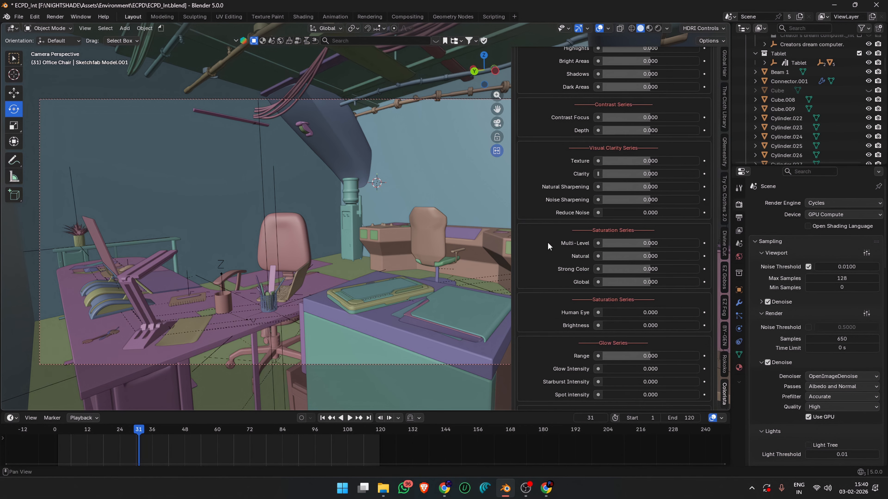
scroll(547, 241, "up", 14)
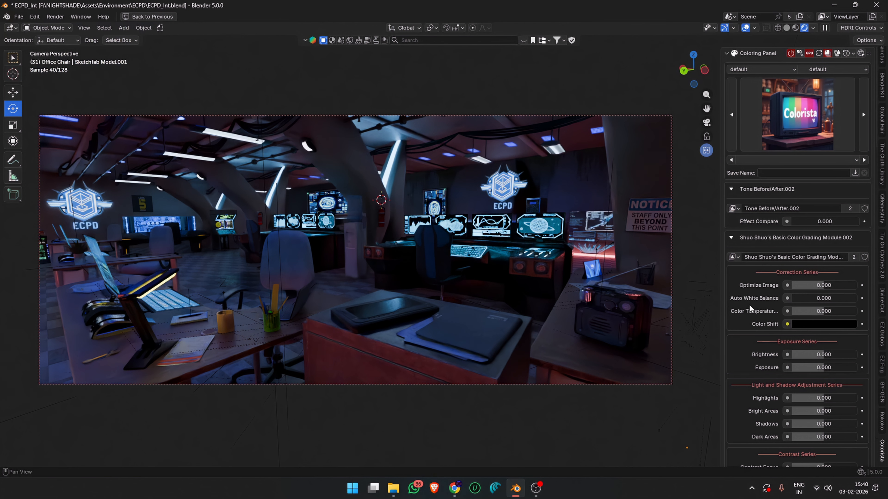
- Try out the Optimize Image, Auto White Balance and Color Temperature adjustments on the rendered scene, returning each to 0
left_click_drag(789, 285, 824, 287)
scroll(733, 285, "down", 2)
left_click_drag(818, 262, 782, 289)
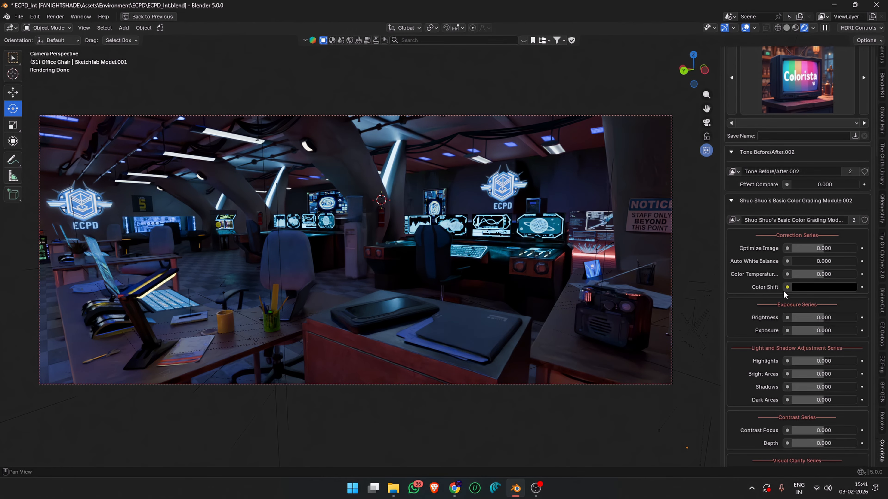
scroll(784, 294, "down", 1)
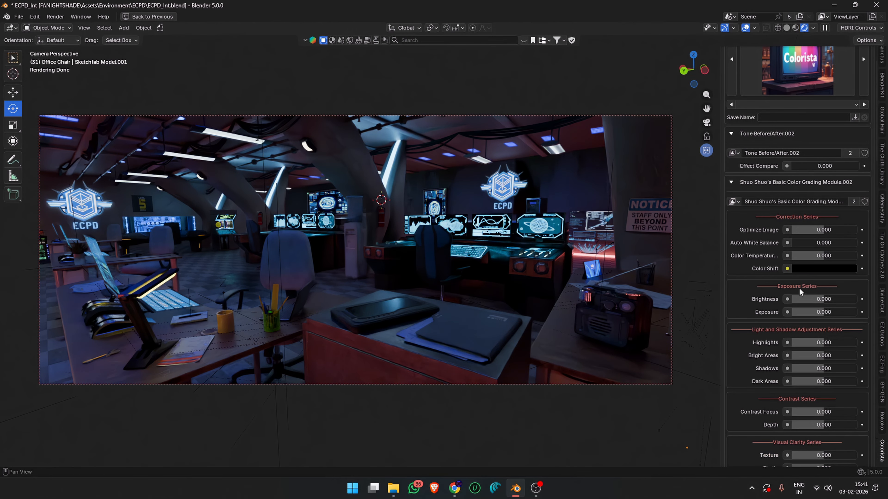
mouse_move(817, 261)
left_mouse_down()
mouse_move(856, 261)
mouse_move(795, 258)
mouse_move(815, 256)
left_mouse_up()
- Try Color Shift tints of blue #0019FF, green #00FF04, orange-yellow and magenta #FF00CC, and return the color to black
scroll(749, 300, "down", 1)
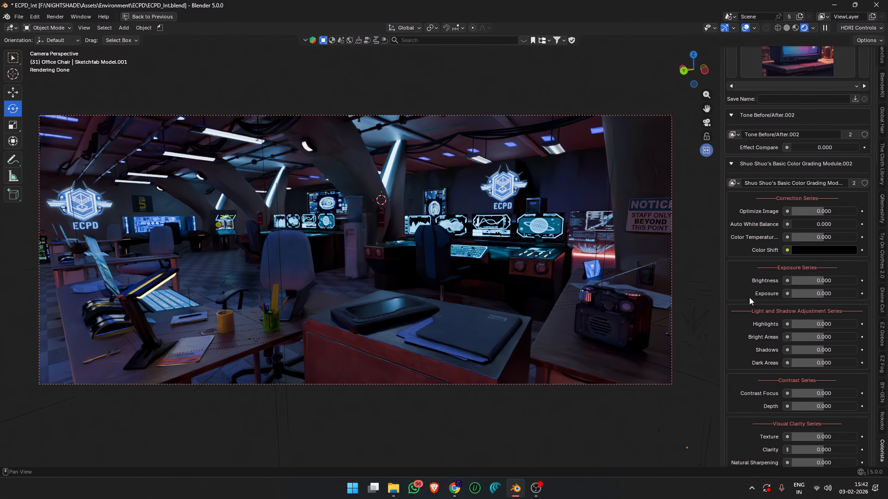
left_click(797, 250)
left_click_drag(849, 128, 853, 92)
left_click(835, 103)
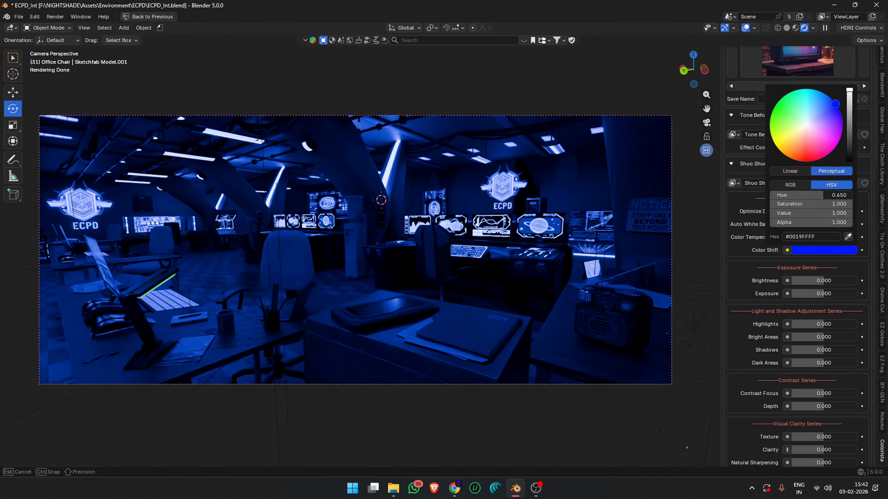
left_click(779, 118)
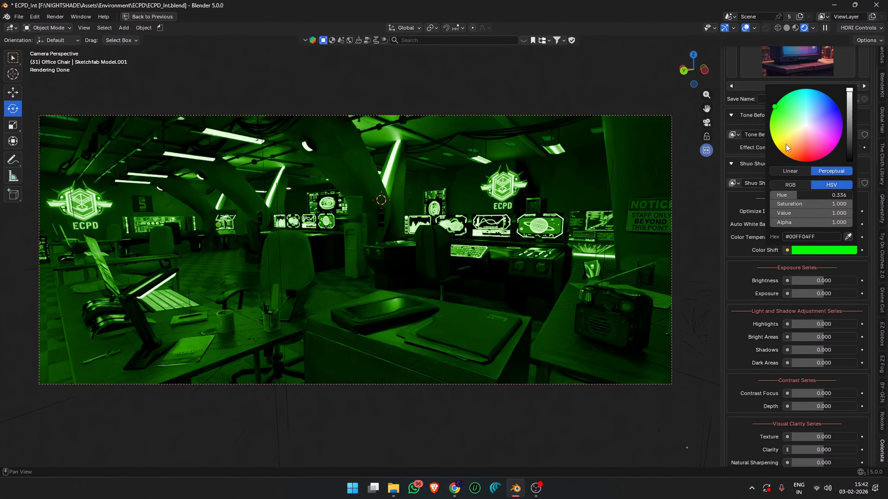
left_click(785, 155)
left_click(833, 149)
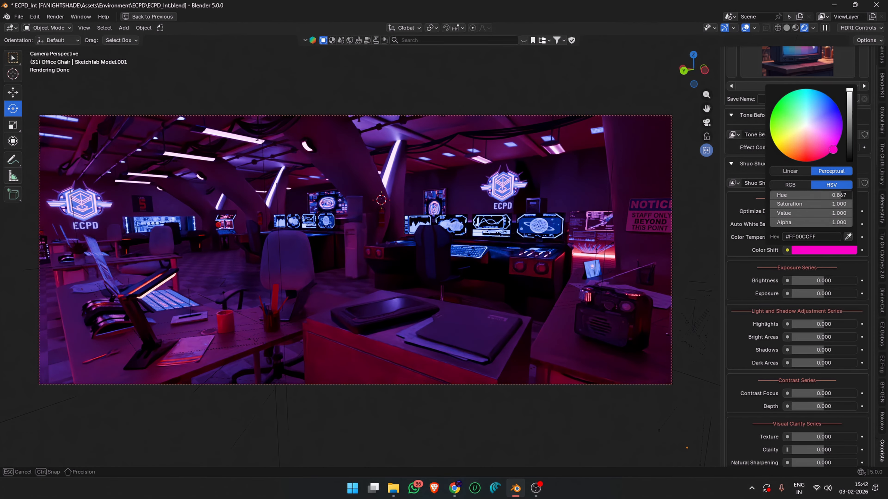
left_click_drag(850, 111, 849, 160)
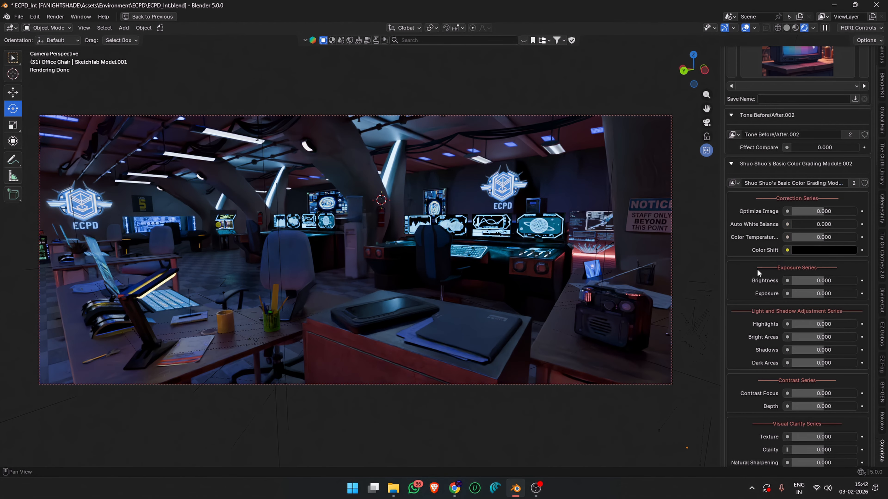
- Try out the Brightness adjustment and an Exposure of -1.000 on the scene, cancelling the exposure change
scroll(757, 273, "down", 1)
mouse_move(814, 262)
left_mouse_down()
mouse_move(840, 262)
mouse_move(813, 262)
mouse_move(830, 261)
left_mouse_up()
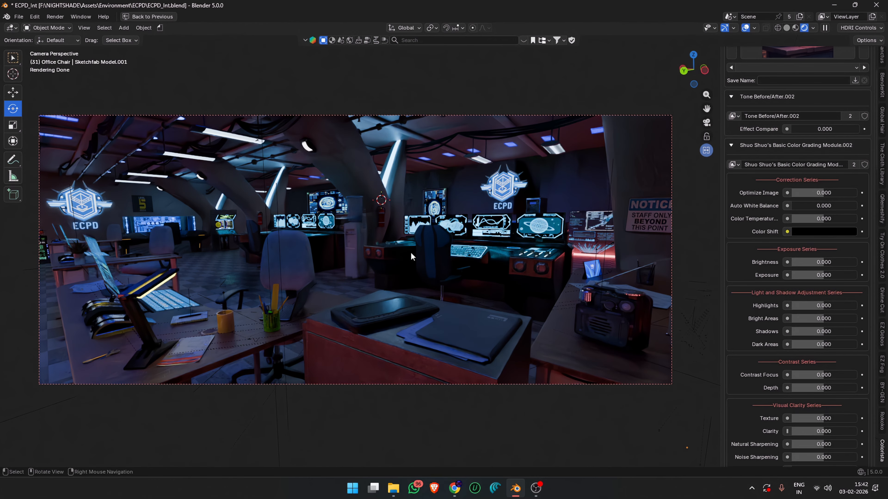
left_click_drag(824, 274, 790, 275)
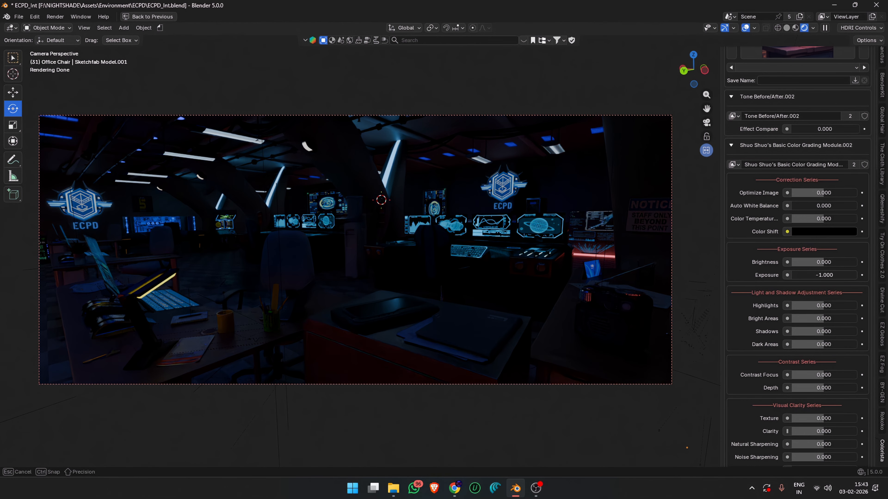
key("Escape")
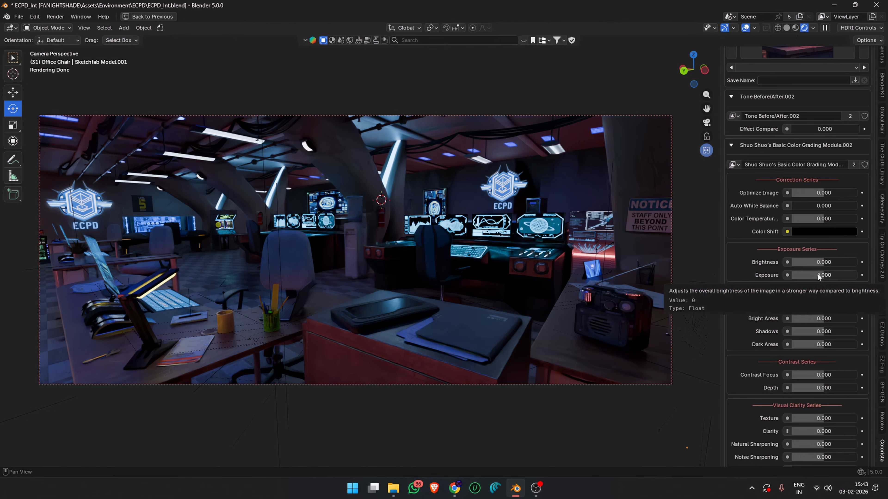
- Try out the Highlights, Bright Areas and Shadows adjustments on the scene and reset them to 0
scroll(737, 320, "down", 4)
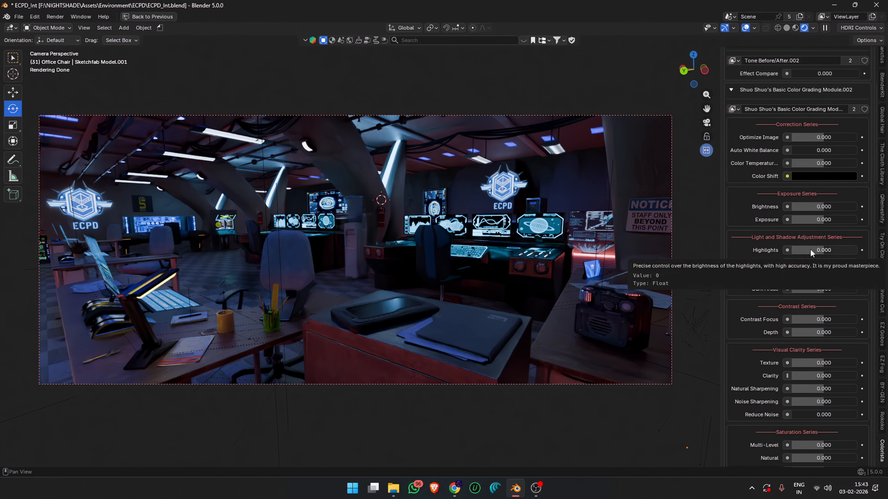
left_click_drag(806, 252, 793, 276)
double_click(845, 263)
type("0")
key("Return")
double_click(803, 276)
type("0")
key("Return")
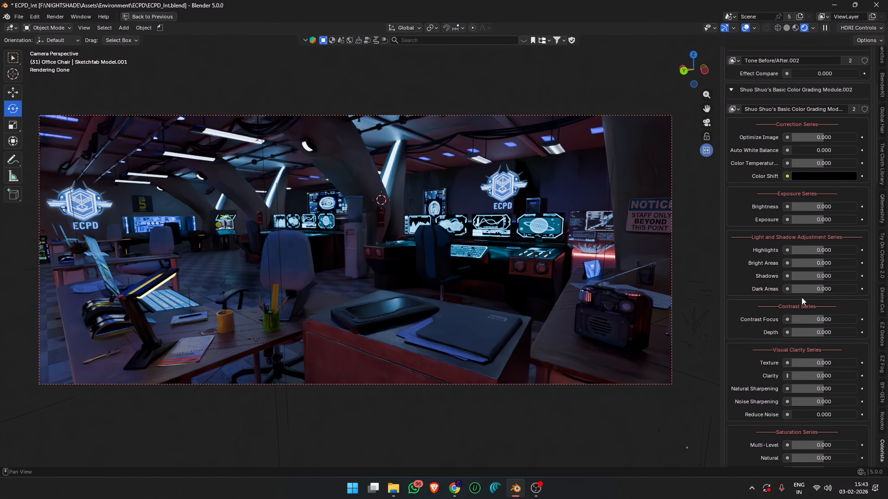
- Try out the Dark Areas adjustment on the rendered scene and return it to 0
left_click_drag(809, 290, 827, 290)
double_click(827, 290)
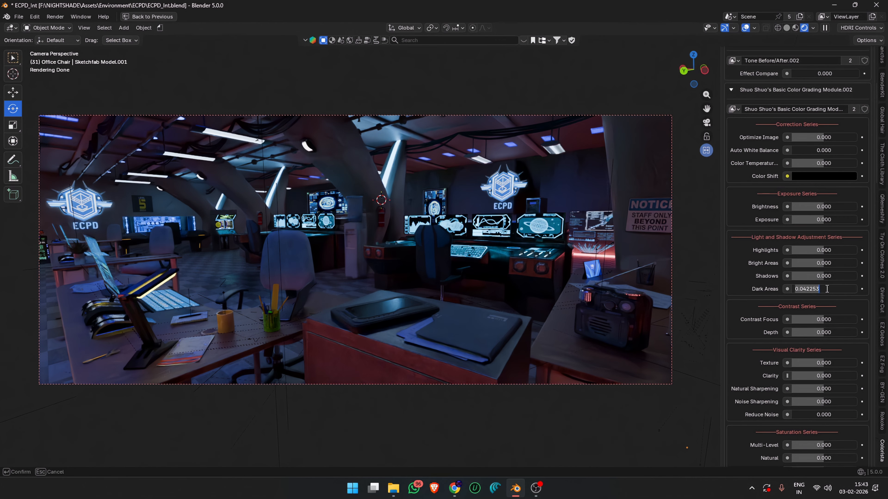
type("0")
key("Return")
- Try out the Contrast Focus and Depth adjustments of the Contrast Series, returning both to 0
scroll(827, 281, "down", 1)
scroll(828, 283, "down", 1)
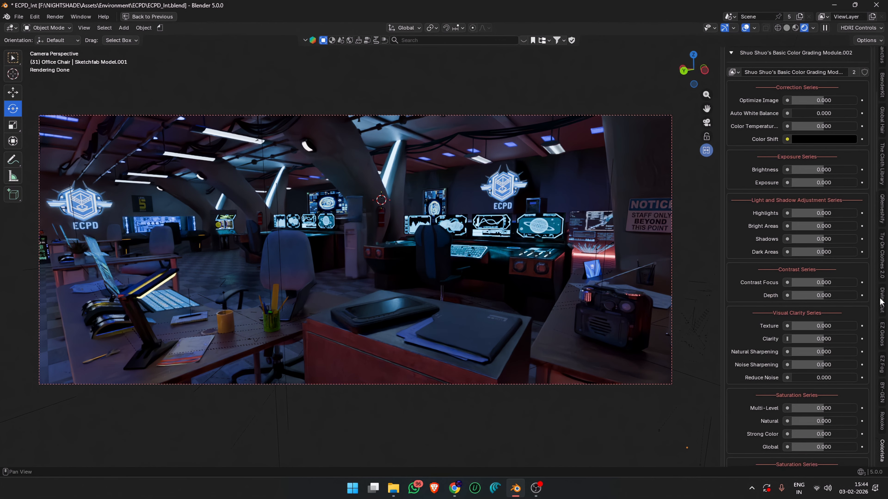
left_click_drag(823, 282, 792, 283)
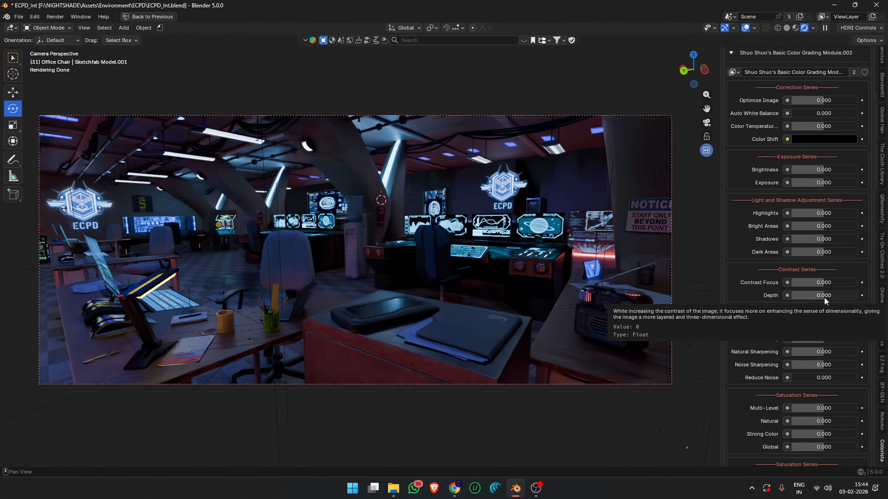
left_click_drag(819, 296, 821, 296)
left_click_drag(814, 294, 846, 295)
left_click(838, 297)
type("0")
key("Return")
- Try out the Texture and Clarity adjustments of the Visual Clarity Series, cancelling the Texture change and resetting Clarity to 0
scroll(845, 280, "down", 4)
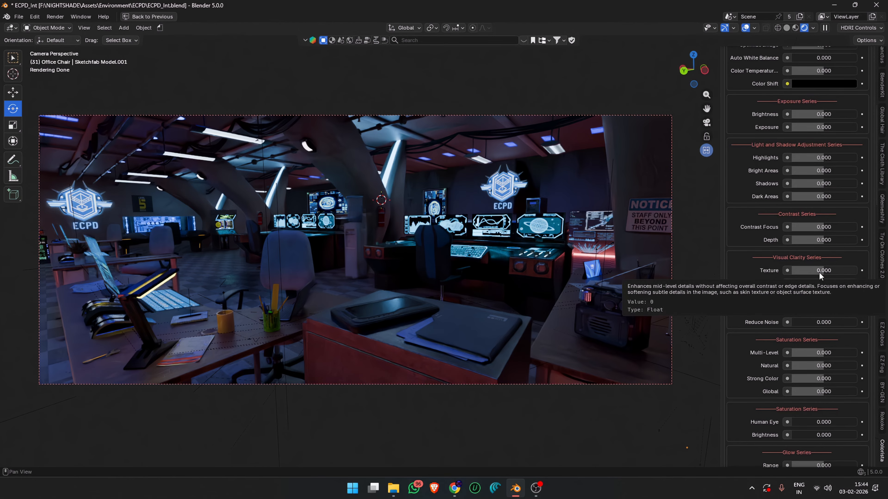
left_click_drag(818, 272, 785, 272)
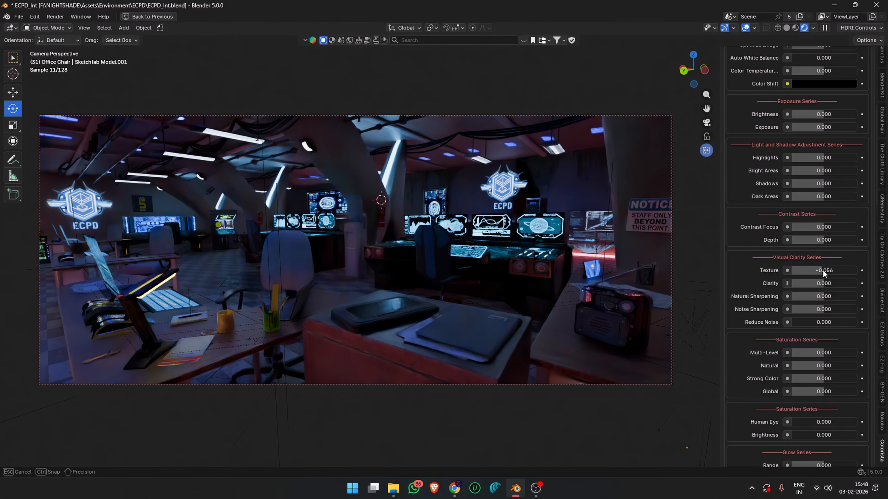
key("Escape")
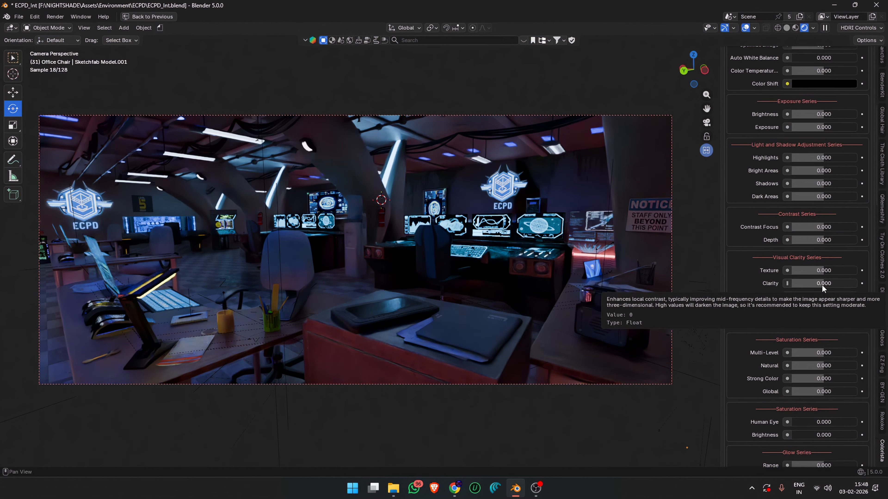
left_click_drag(822, 285, 852, 285)
mouse_move(823, 283)
left_mouse_down()
mouse_move(831, 283)
mouse_move(824, 283)
left_mouse_up()
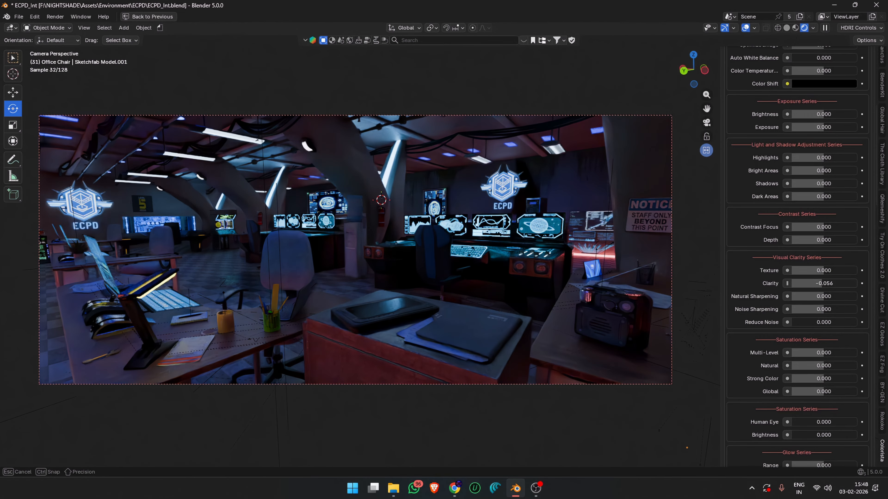
left_click(824, 283)
type("0")
key("Return")
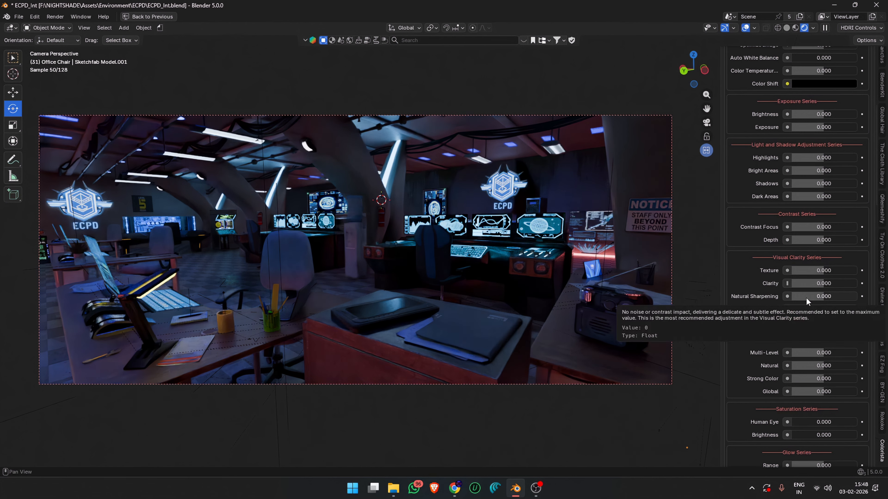
- Try out the Natural Sharpening and Noise Sharpening adjustments on the scene, resetting each to 0
left_click_drag(806, 297, 826, 297)
left_click(825, 297)
type("0")
key("Return")
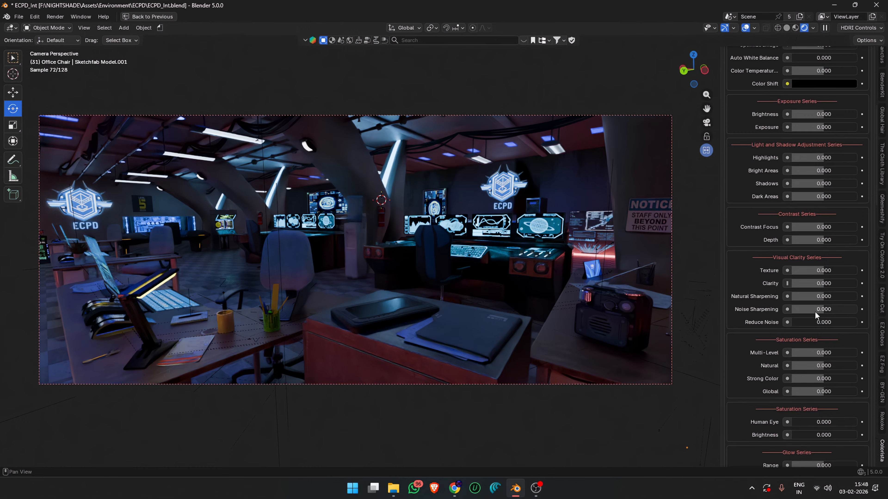
left_click_drag(826, 309, 856, 285)
left_click(824, 309)
type("0")
key("Return")
- Try out Reduce Noise at 1.000 on the scene and return it to 0
scroll(824, 309, "down", 3)
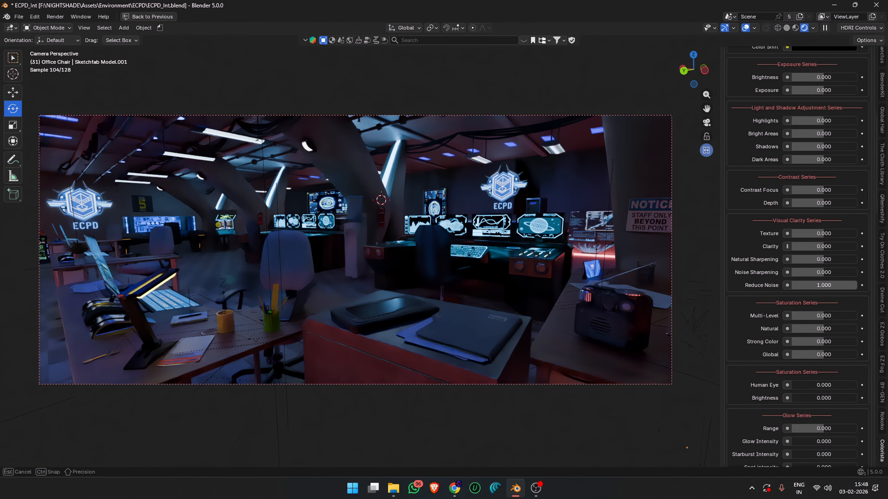
left_click(838, 286)
type("0")
key("Return")
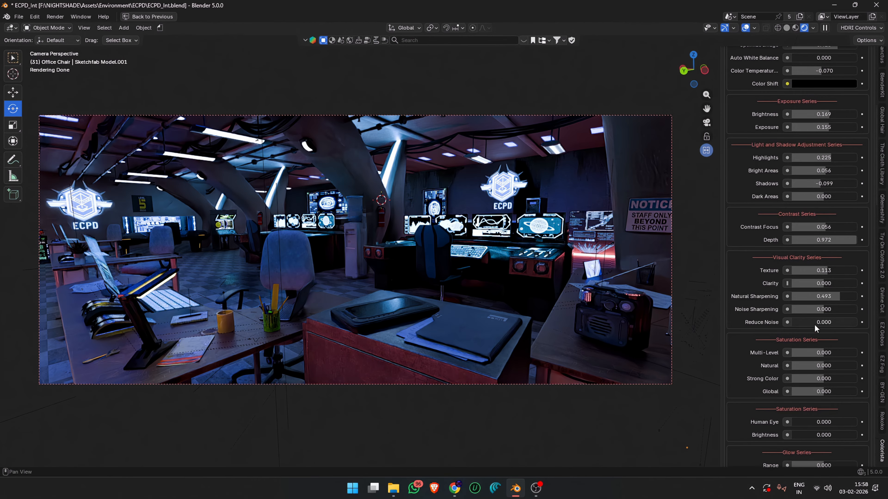
- Boost the scene's saturation with Multi-Level at 0.141, Natural at 0.296, Strong Color at 0.085 and Global at 0.155
mouse_move(818, 354)
left_mouse_down()
mouse_move(857, 353)
mouse_move(806, 353)
mouse_move(826, 353)
left_mouse_up()
scroll(829, 357, "down", 1)
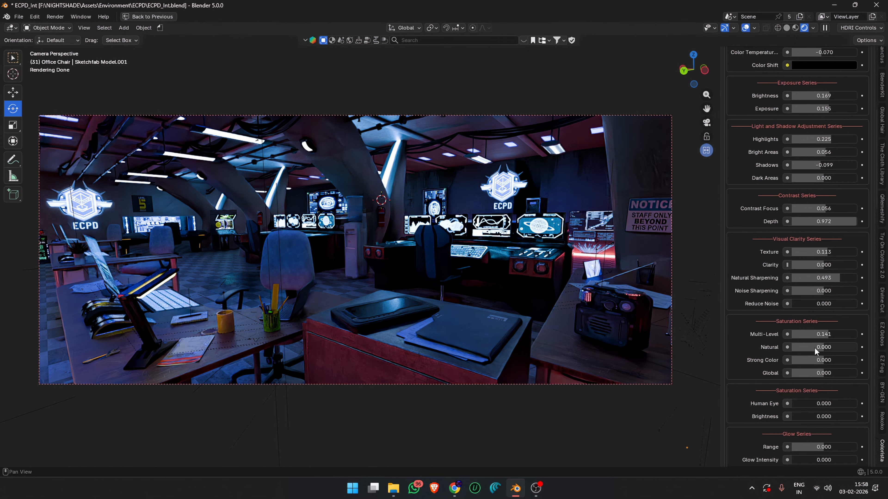
mouse_move(814, 350)
left_mouse_down()
mouse_move(856, 347)
mouse_move(790, 347)
mouse_move(853, 344)
mouse_move(827, 344)
left_mouse_up()
scroll(824, 347, "down", 1)
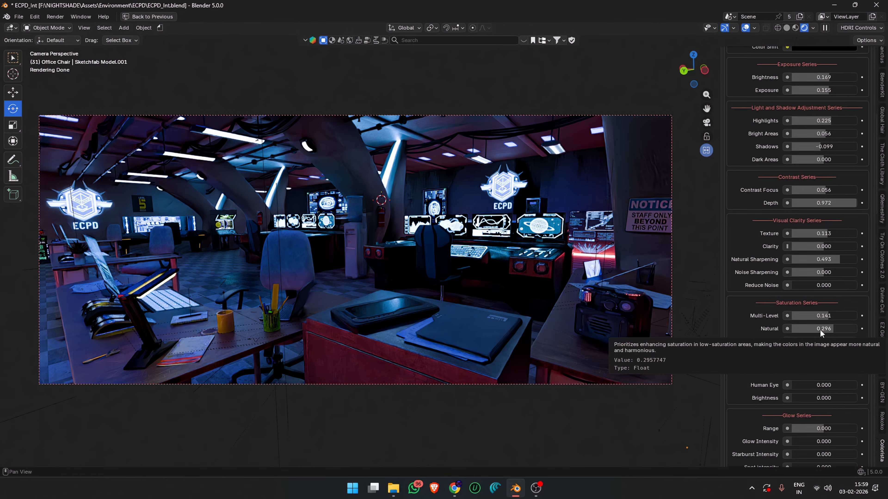
scroll(820, 329, "down", 1)
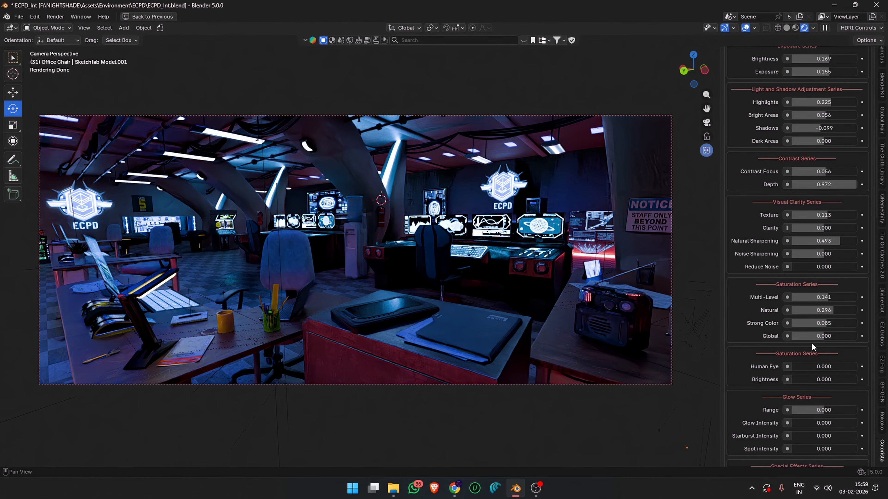
mouse_move(811, 337)
left_mouse_down()
mouse_move(857, 336)
mouse_move(792, 336)
mouse_move(829, 336)
left_mouse_up()
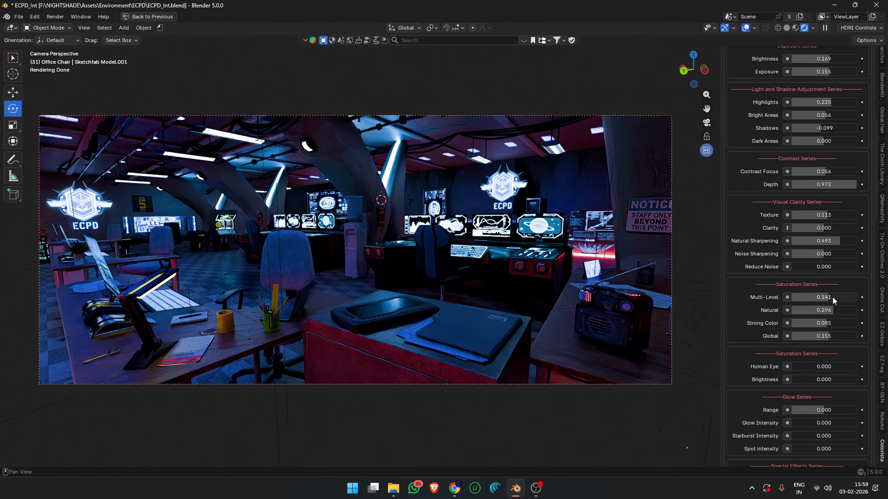
- Set the Human Eye saturation to 0.127 and the Brightness value below it to 0.021
scroll(820, 237, "down", 3)
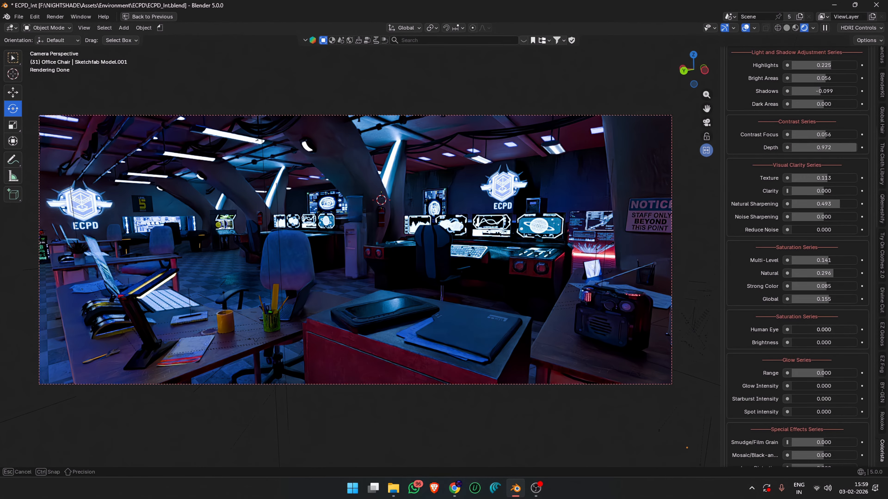
left_click_drag(819, 329, 799, 329)
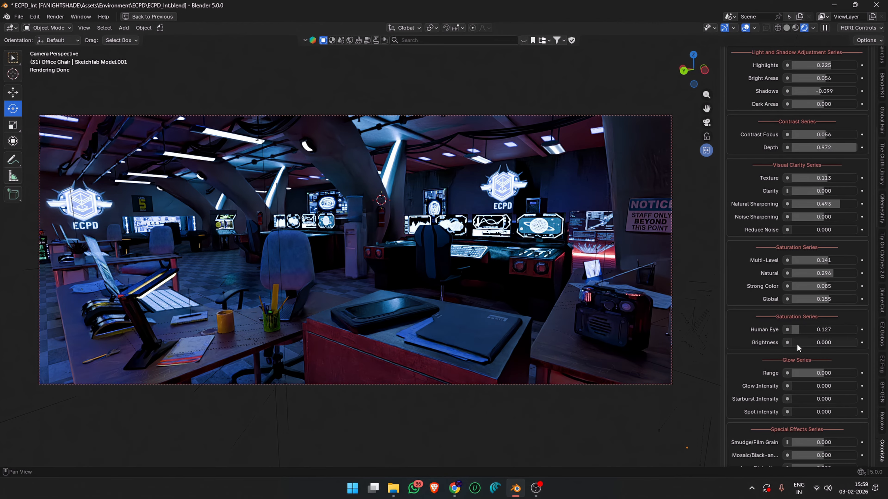
mouse_move(795, 344)
left_mouse_down()
mouse_move(815, 344)
mouse_move(794, 343)
left_mouse_up()
- Set the Glow Intensity to 0.070 and the Starburst Intensity to 0.01 in the Glow Series
scroll(773, 333, "down", 3)
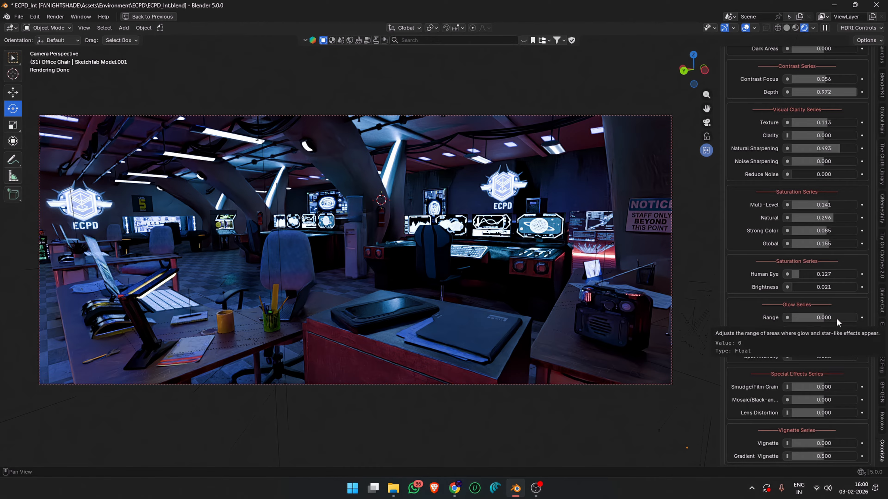
left_click_drag(809, 330, 792, 326)
scroll(796, 330, "down", 1)
left_click(793, 326)
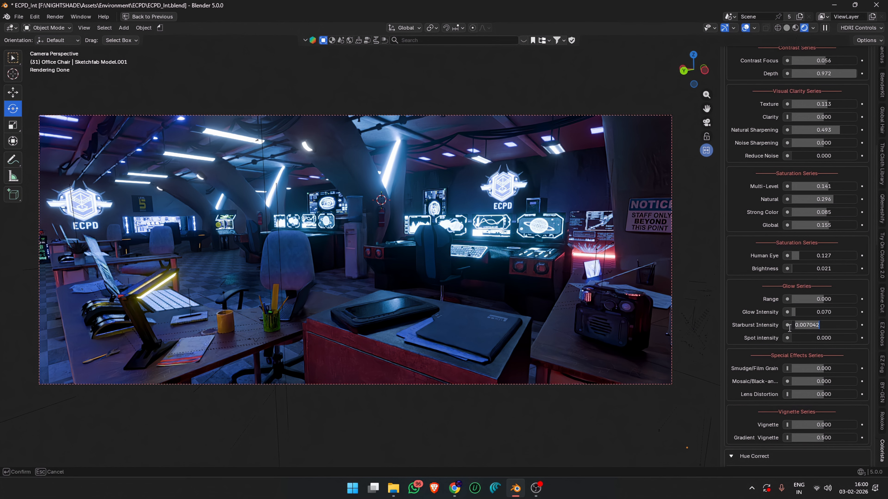
type("0.01")
key("Return")
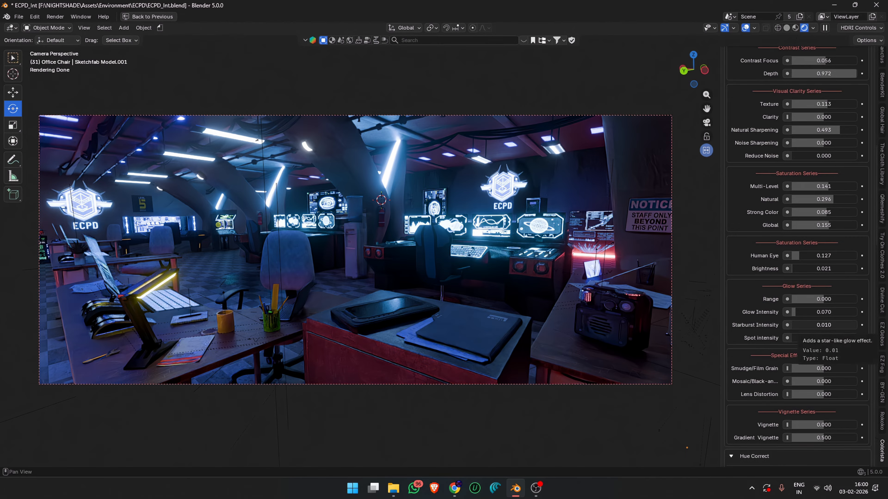
- Compare stronger Starburst Intensity values such as 0.035, settle on 0.025, and set the Spot Intensity to 0.007
left_click(810, 323)
type("0.0")
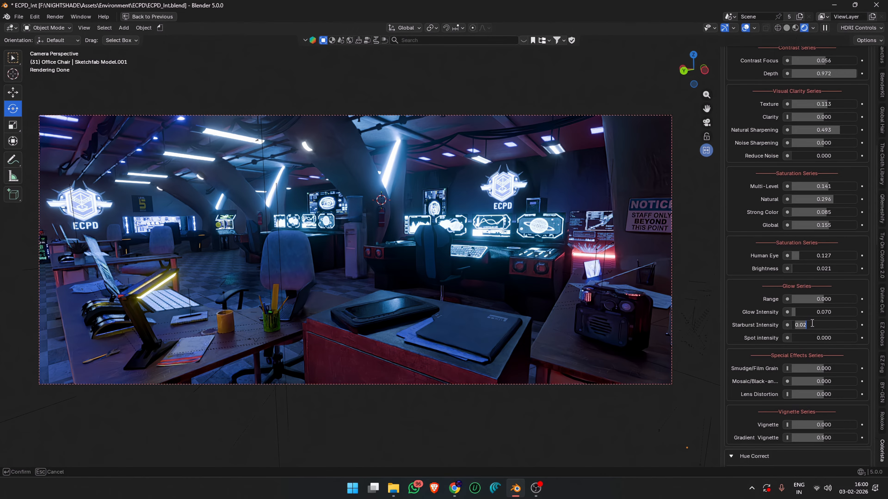
key("BackSpace")
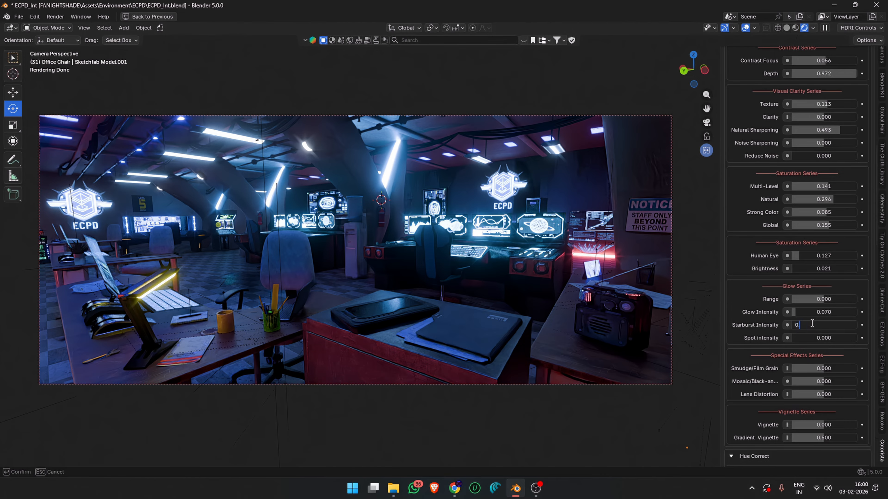
type("035")
key("Return")
left_click(811, 324)
type("0.025")
key("Return")
scroll(803, 325, "down", 3)
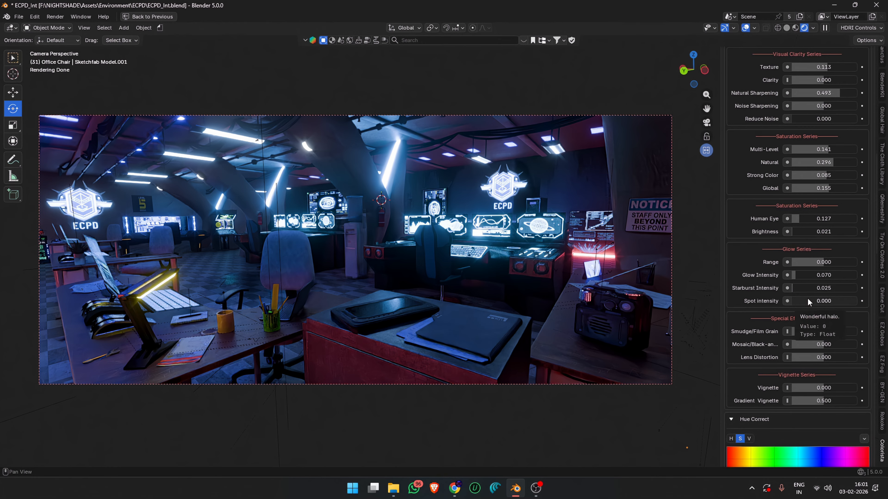
mouse_move(807, 299)
left_mouse_down()
mouse_move(839, 299)
mouse_move(806, 299)
left_mouse_up()
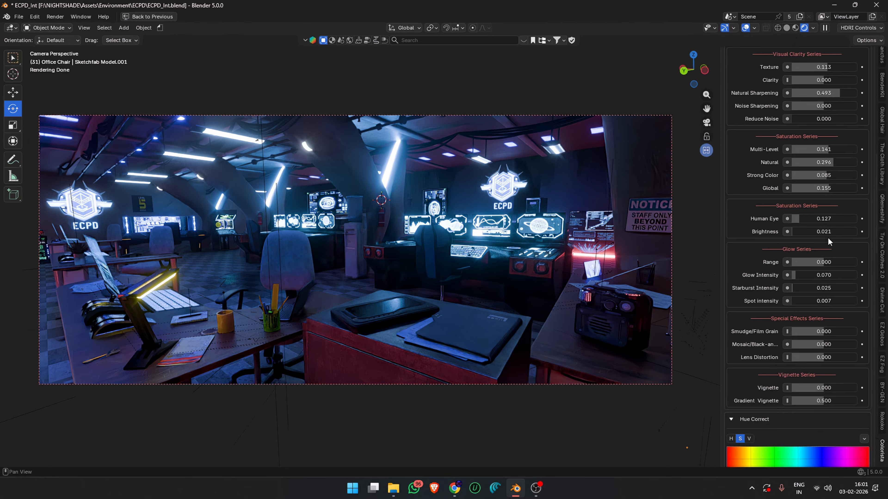
- Try out the Smudge/Film Grain effect and set its value to 0.002
scroll(829, 237, "down", 1)
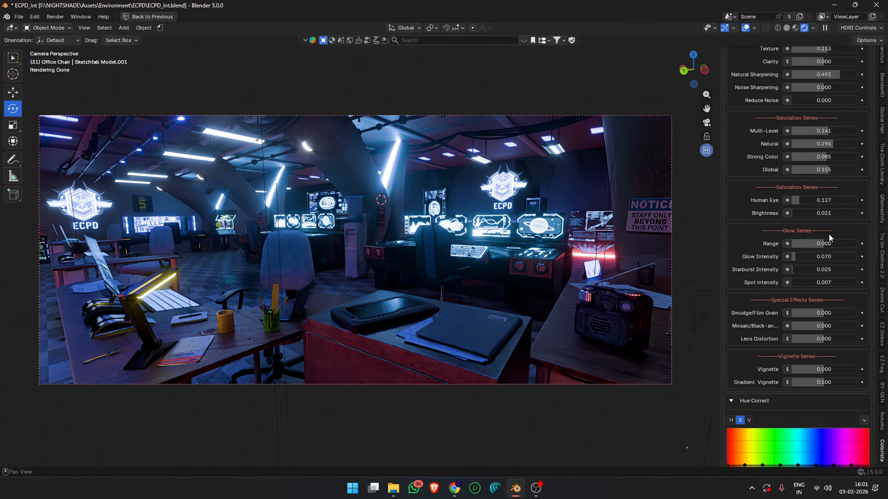
mouse_move(816, 310)
left_mouse_down()
mouse_move(878, 311)
mouse_move(756, 315)
left_mouse_up()
left_click(826, 316)
type("0.002")
key("Return")
left_click(826, 315)
left_click(826, 313)
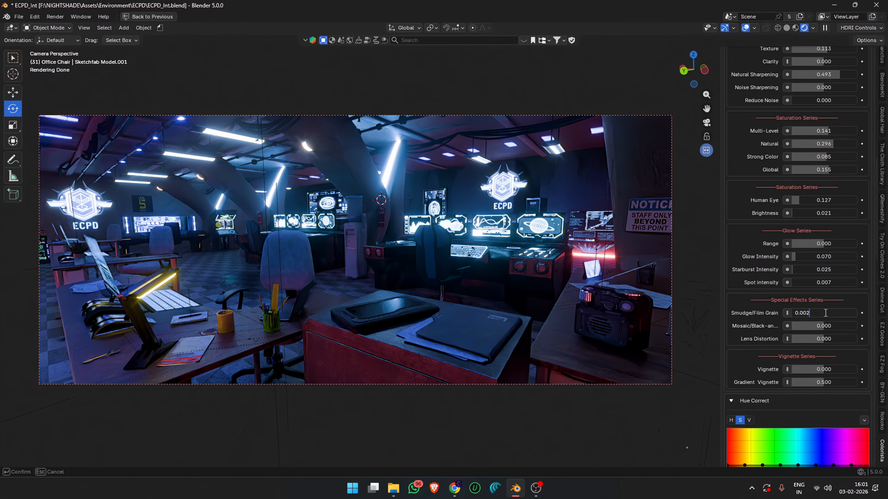
key("Return")
- Try stronger Lens Distortion values including 0.02 on the scene and settle on 0.002
scroll(825, 313, "down", 1)
mouse_move(825, 307)
left_mouse_down()
mouse_move(852, 308)
mouse_move(790, 307)
mouse_move(830, 321)
mouse_move(790, 321)
mouse_move(833, 321)
mouse_move(826, 321)
left_mouse_up()
left_click(826, 320)
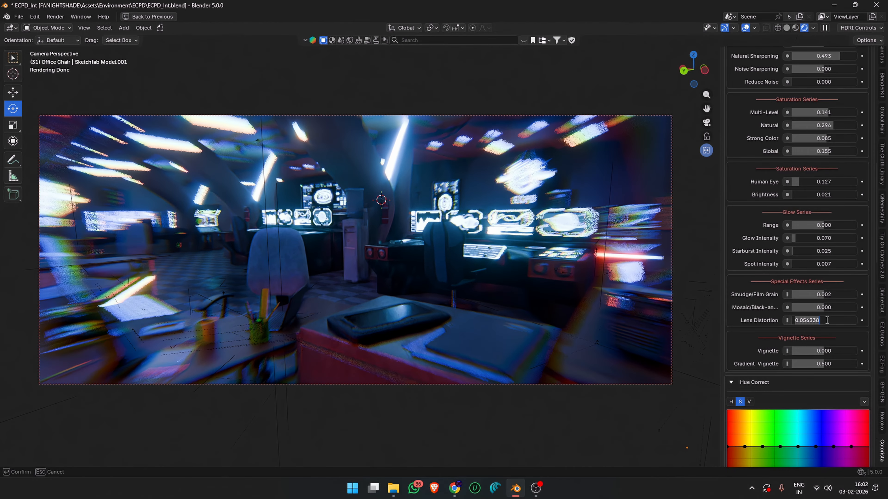
type("0.02")
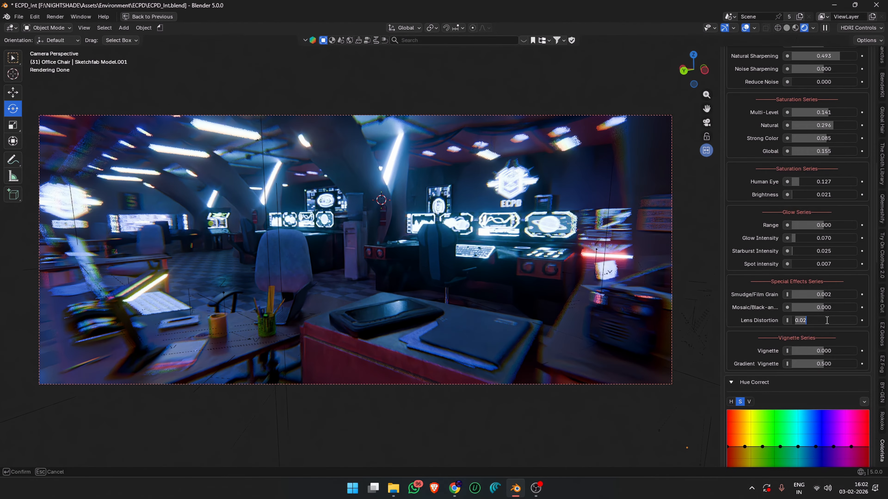
key("Return")
- Darken the image corners with a Vignette of -1.000 and set the Gradient Vignette to 0.373
scroll(872, 302, "down", 3)
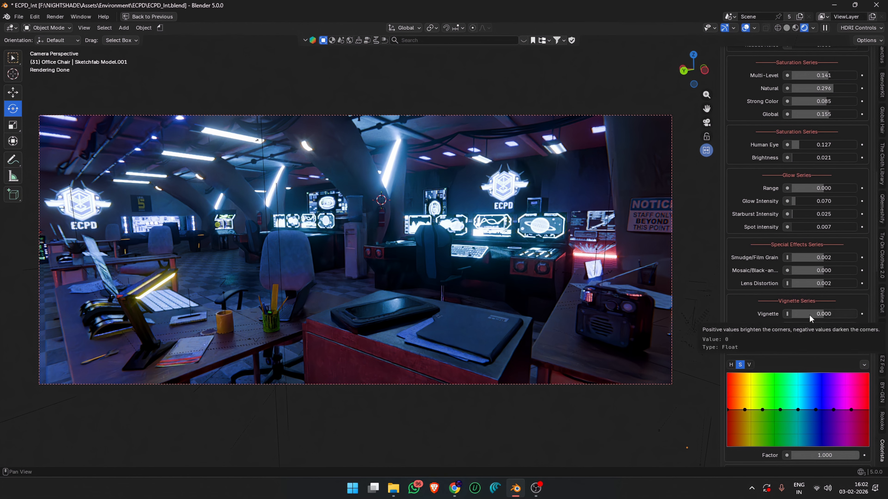
left_click_drag(810, 314, 792, 313)
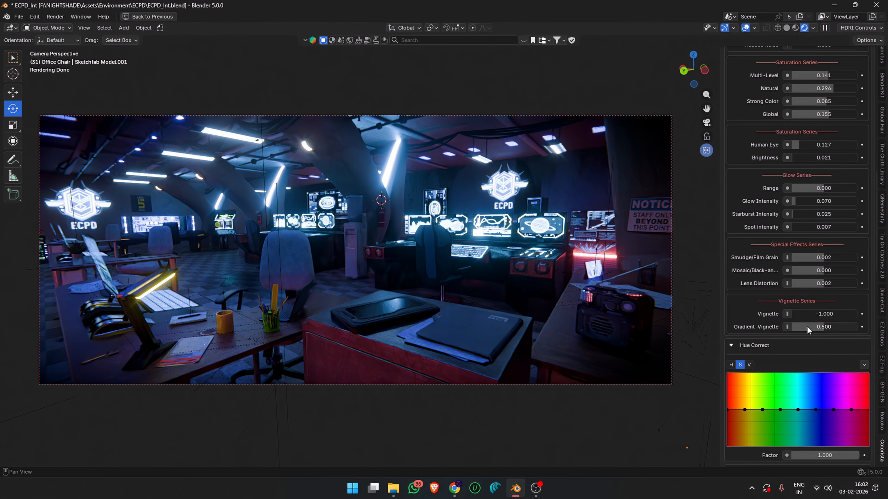
mouse_move(806, 326)
left_mouse_down()
mouse_move(836, 326)
mouse_move(783, 326)
mouse_move(807, 326)
left_mouse_up()
left_click_drag(814, 327, 816, 327)
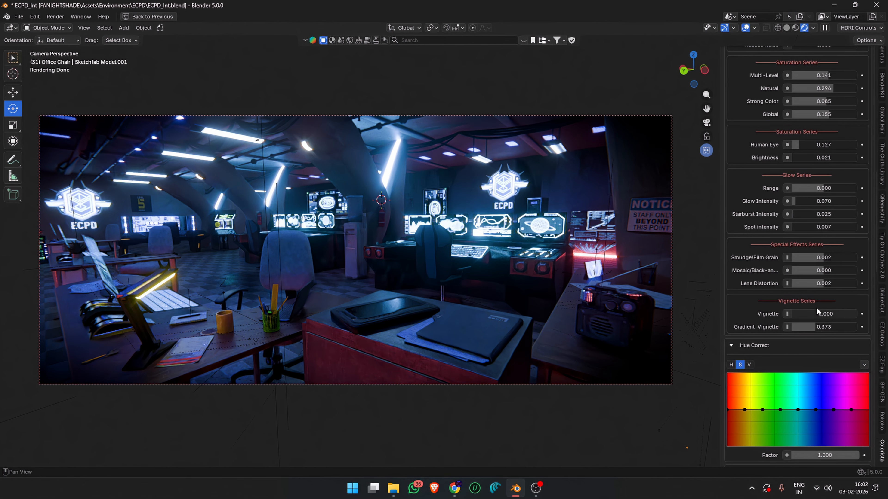
- In Hue Correct, shift the saturation curve's yellow-range point to X 0.11526 and the hue curve's magenta-range point to X 0.88799
scroll(815, 307, "down", 5)
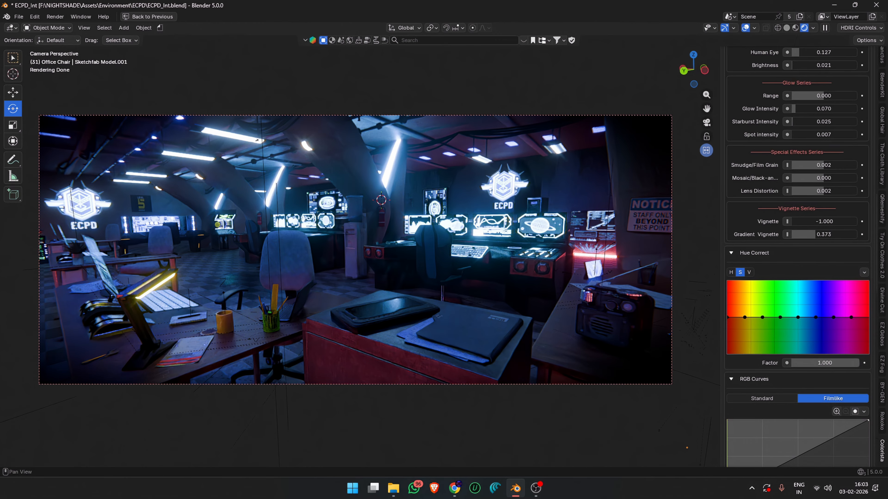
mouse_move(803, 320)
left_mouse_down()
mouse_move(803, 285)
mouse_move(803, 315)
mouse_move(769, 304)
mouse_move(763, 292)
mouse_move(775, 318)
mouse_move(799, 318)
left_mouse_up()
mouse_move(744, 318)
left_mouse_down()
mouse_move(734, 282)
mouse_move(743, 317)
left_mouse_up()
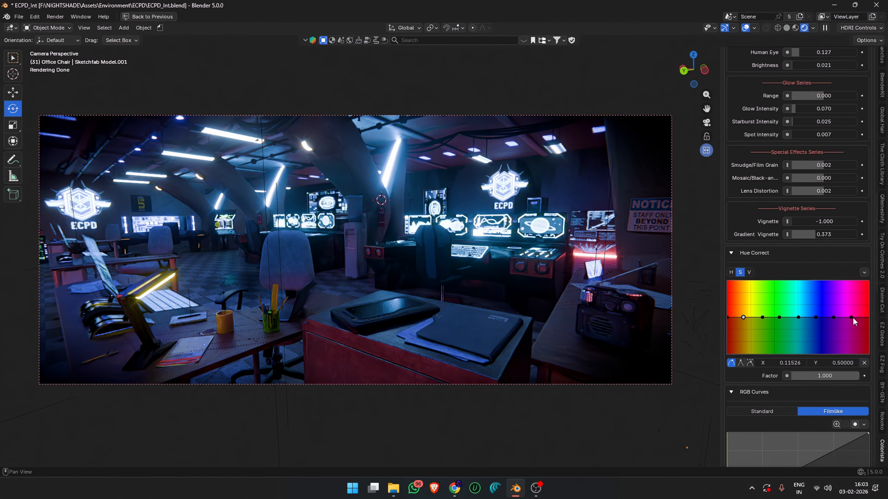
left_click(732, 272)
left_click_drag(797, 318, 853, 317)
- Add a control point to the RGB Curves graph at X 0.43182, Y 0.48750 to brighten the midtones slightly
scroll(845, 315, "down", 4)
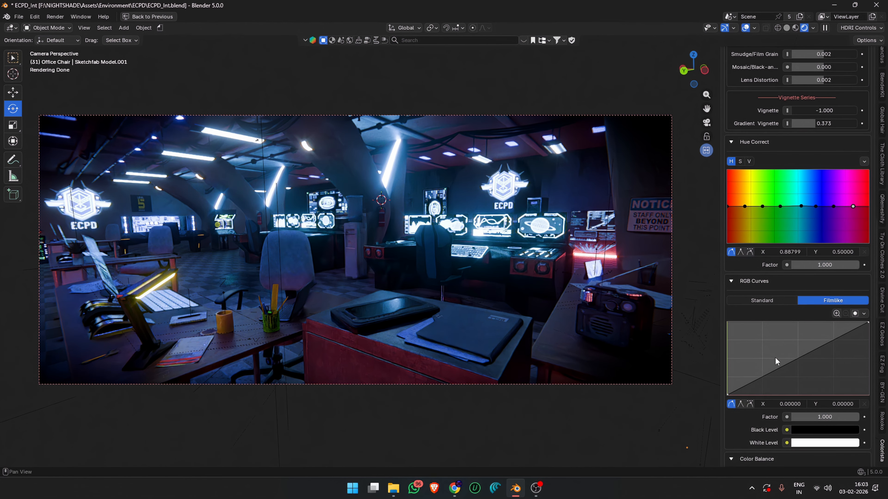
mouse_move(798, 358)
left_mouse_down()
mouse_move(758, 331)
mouse_move(788, 360)
left_mouse_up()
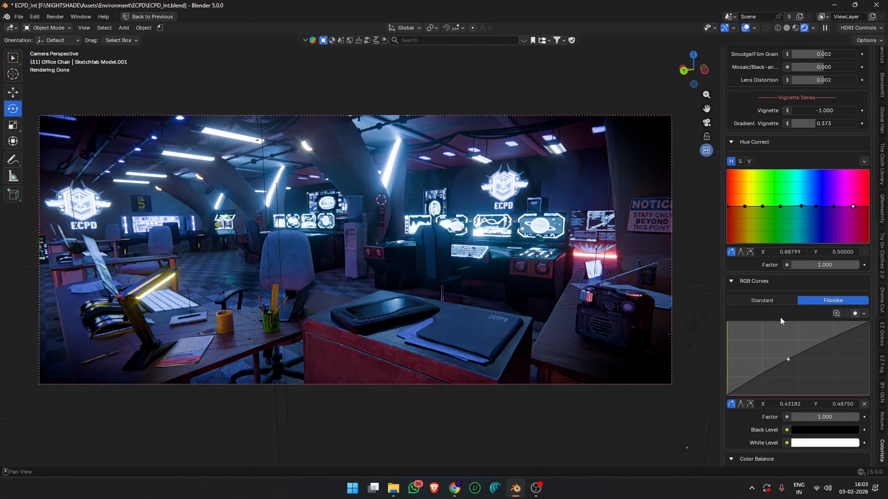
- Try a fully saturated green Black Level in RGB Curves and bring the color back to black
scroll(781, 301, "down", 1)
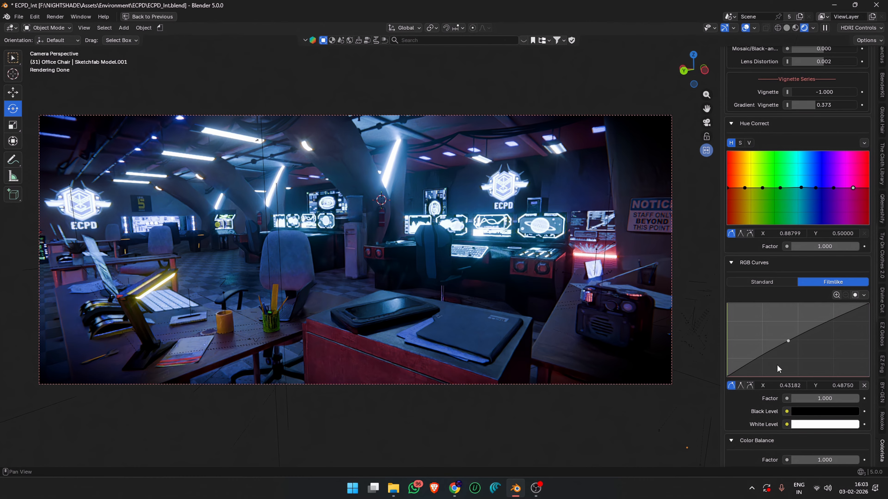
scroll(802, 347, "down", 1)
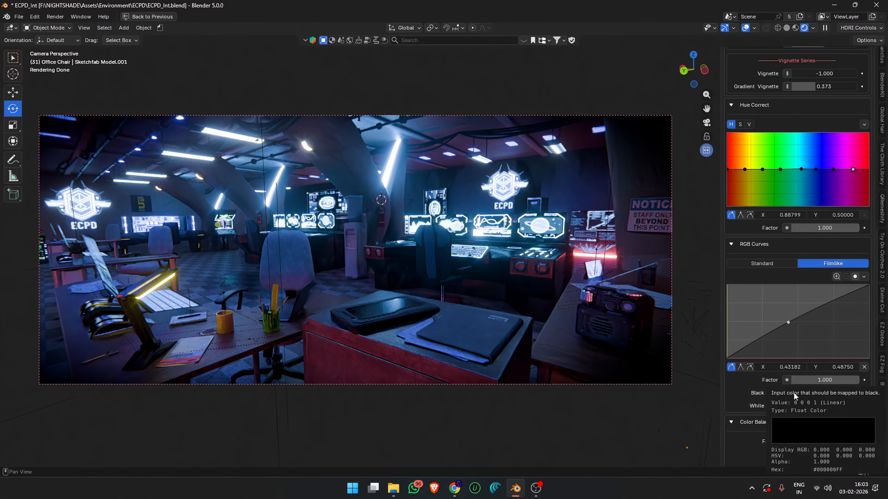
left_click(803, 393)
mouse_move(852, 285)
left_mouse_down()
mouse_move(852, 235)
mouse_move(833, 247)
mouse_move(841, 252)
mouse_move(801, 237)
mouse_move(771, 268)
left_mouse_up()
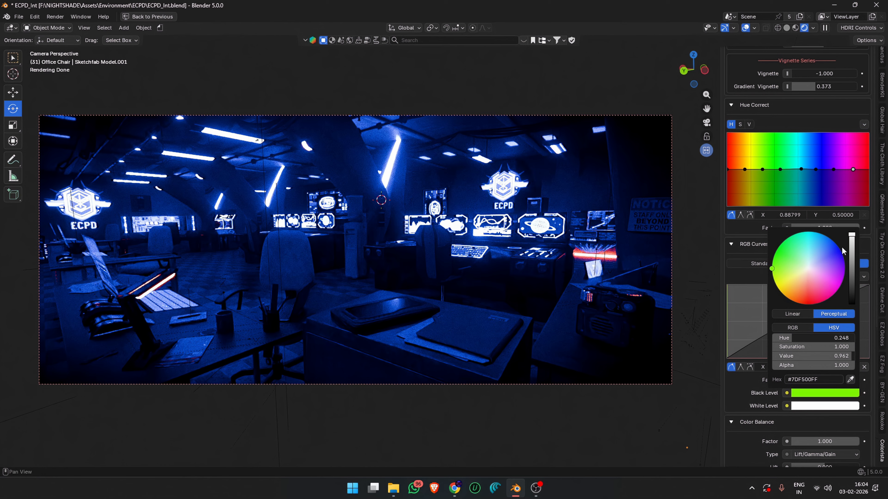
left_click_drag(852, 241, 851, 302)
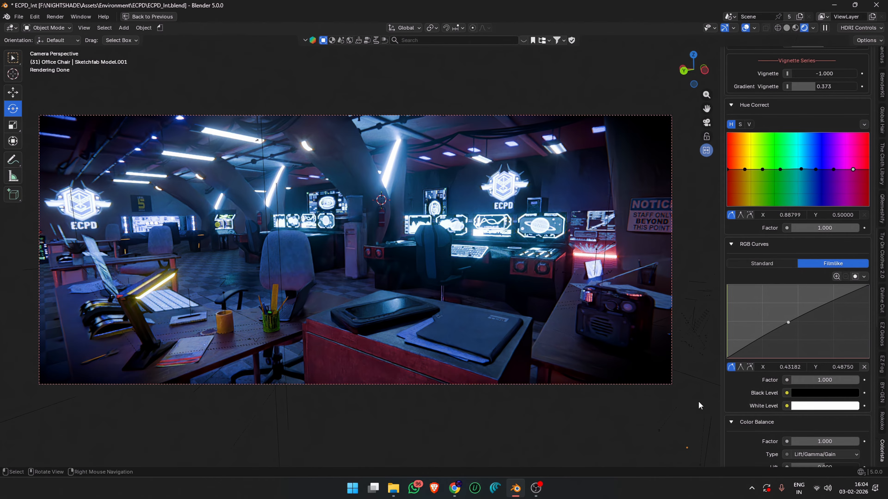
- Deepen the shadows by setting the Color Balance Lift value to -0.041
scroll(733, 392, "down", 5)
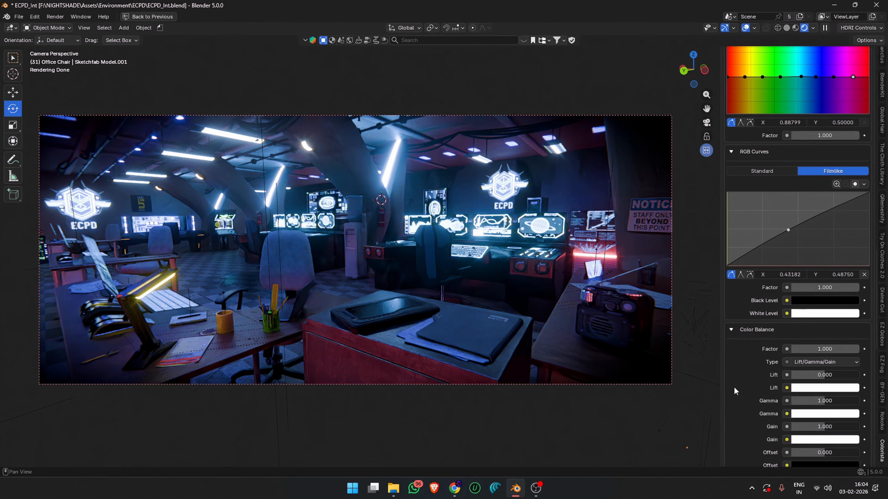
scroll(750, 382, "down", 4)
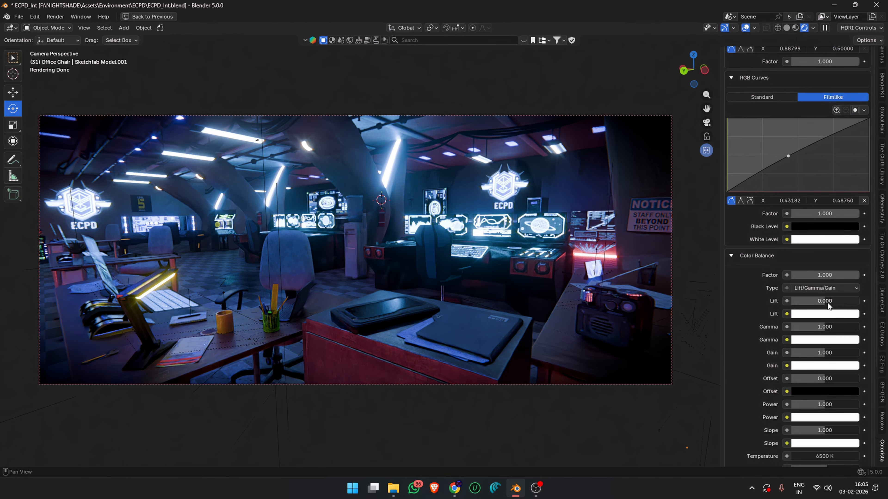
mouse_move(826, 302)
left_mouse_down()
mouse_move(856, 301)
mouse_move(814, 302)
mouse_move(826, 304)
left_mouse_up()
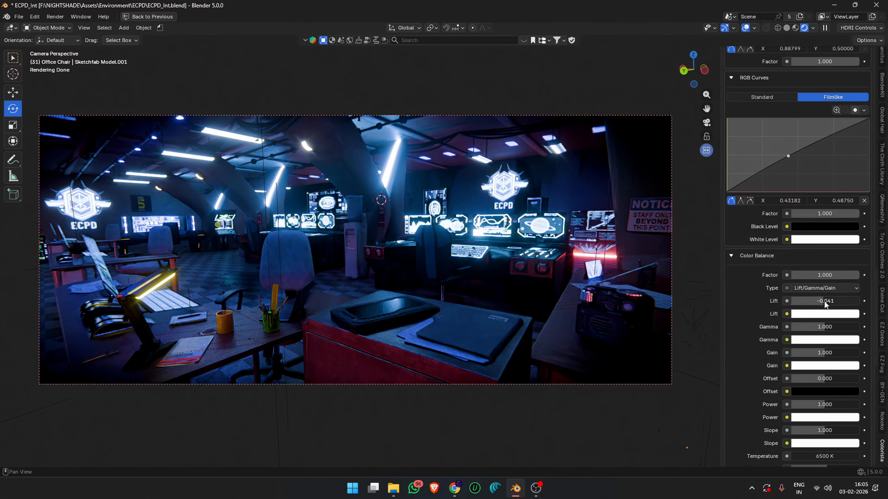
- In Color Balance, set Gain to 1.014 and set Power and both Tint values to 0.000
scroll(822, 330, "down", 2)
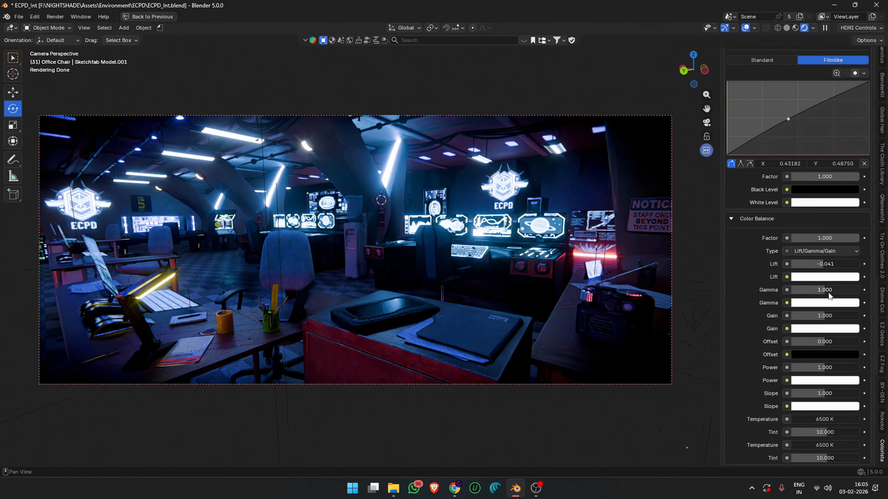
mouse_move(830, 317)
left_mouse_down()
mouse_move(840, 316)
mouse_move(815, 317)
mouse_move(836, 317)
mouse_move(826, 316)
left_mouse_up()
scroll(826, 319, "down", 1)
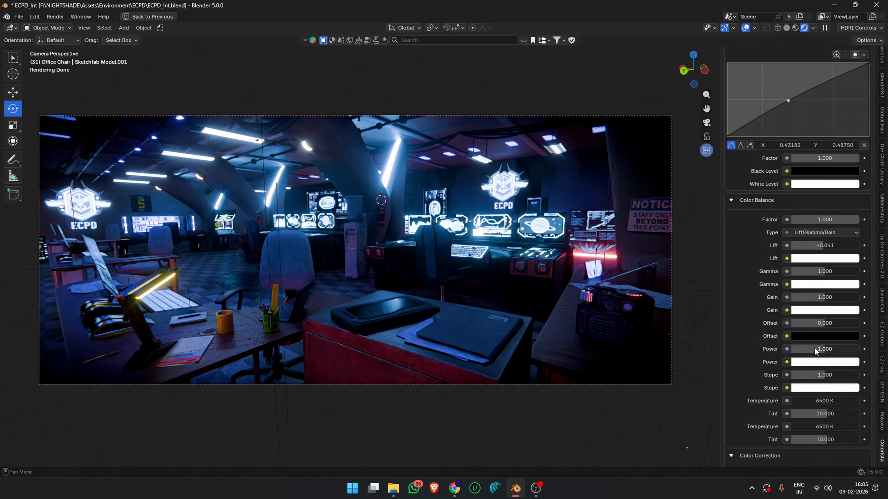
left_click_drag(826, 328, 826, 327)
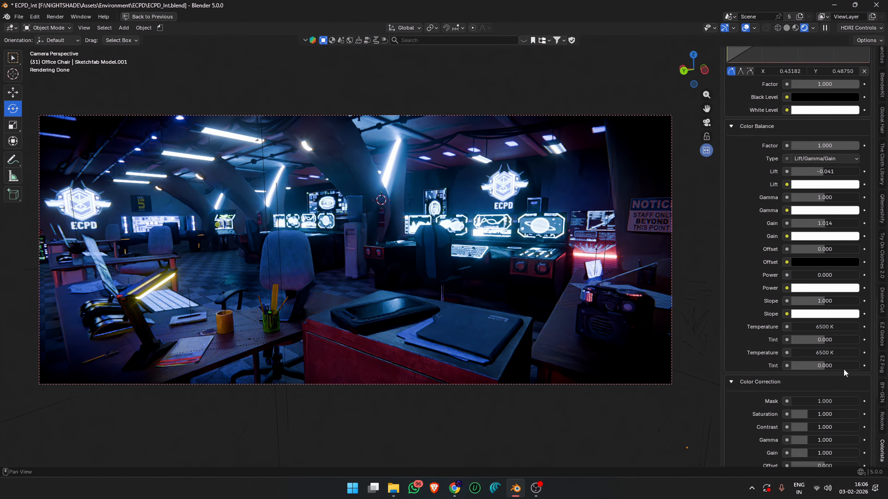
- Look through the Color Correction settings, try adjusting one of the values and set it back to 1
scroll(831, 354, "down", 5)
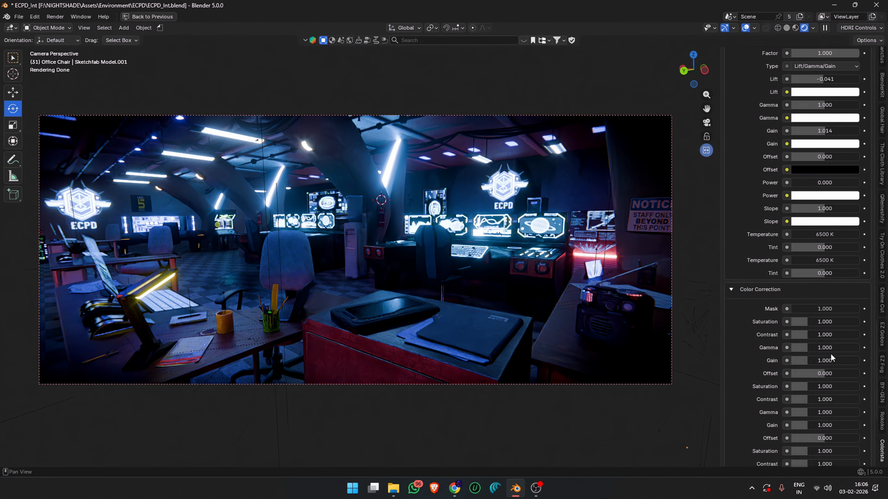
scroll(806, 361, "down", 3)
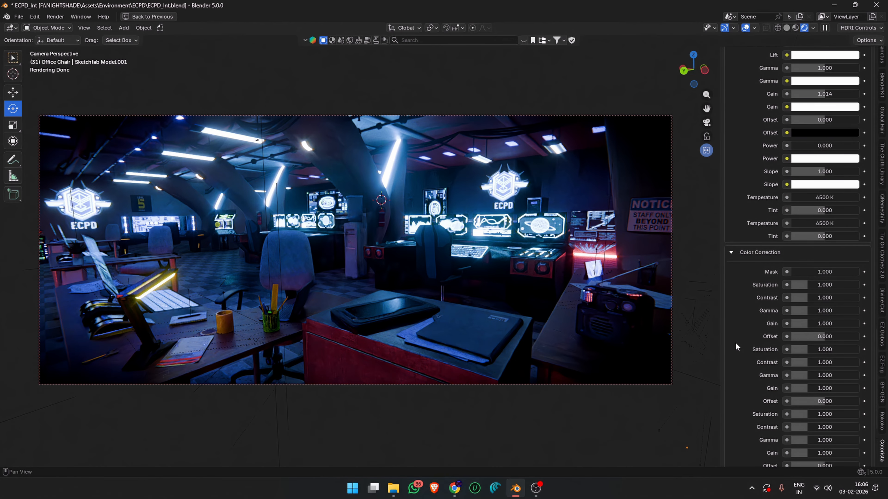
scroll(735, 344, "down", 10)
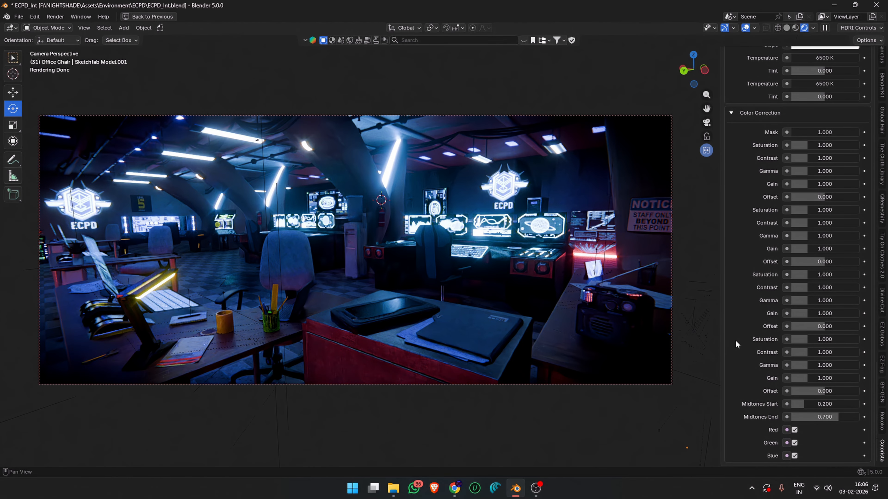
scroll(734, 340, "up", 4)
left_click_drag(814, 200, 791, 242)
key("Escape")
left_click(801, 226)
type("1")
key("Return")
scroll(807, 252, "down", 1)
scroll(815, 249, "down", 1)
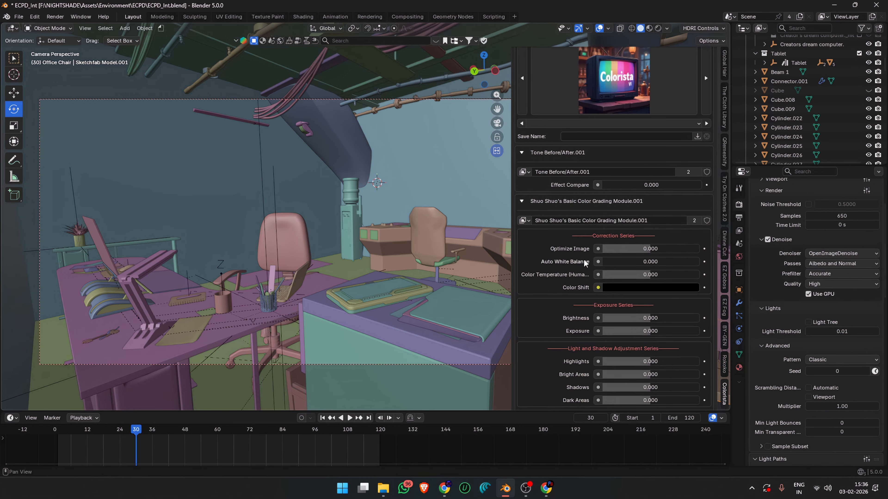
scroll(584, 261, "down", 5)
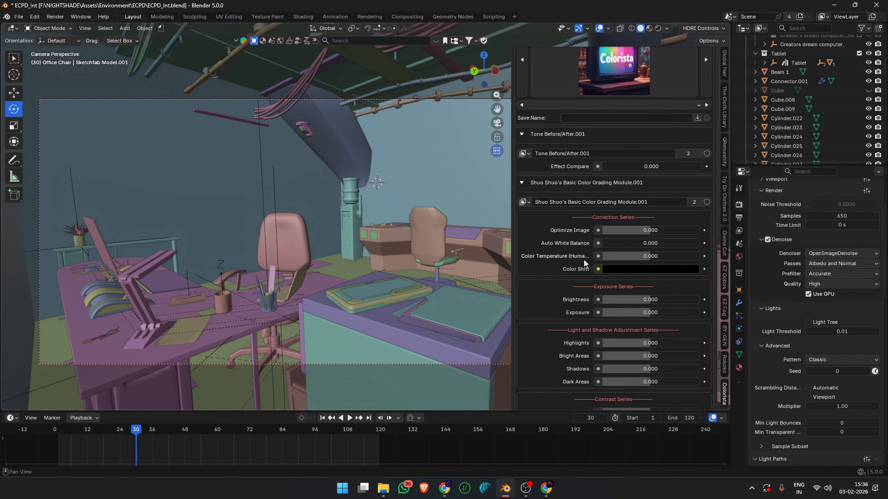
scroll(583, 259, "down", 2)
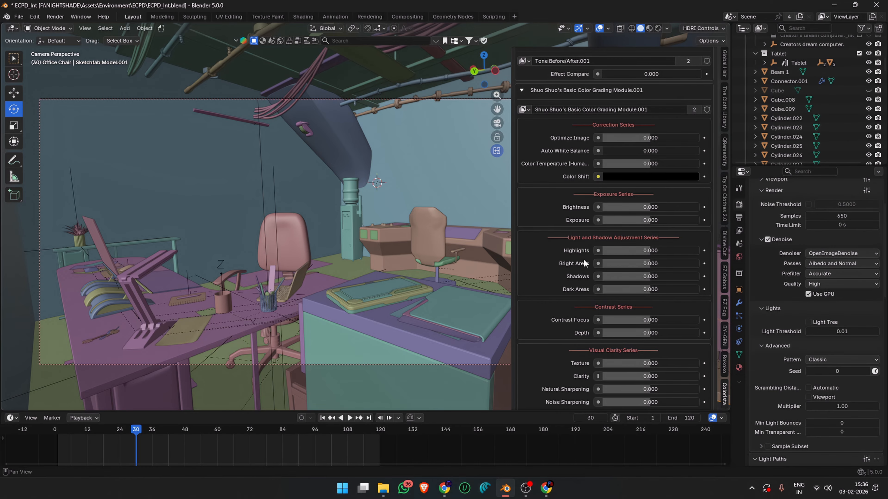